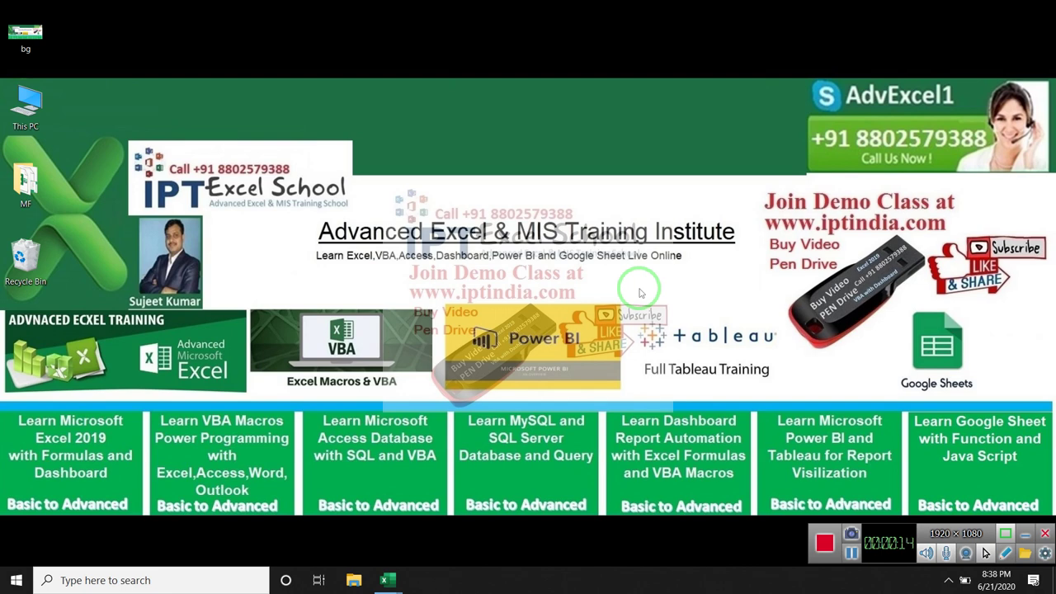
- Show the Book1, Book2 and Book3 workbook previews from the Excel taskbar icon
click(393, 580)
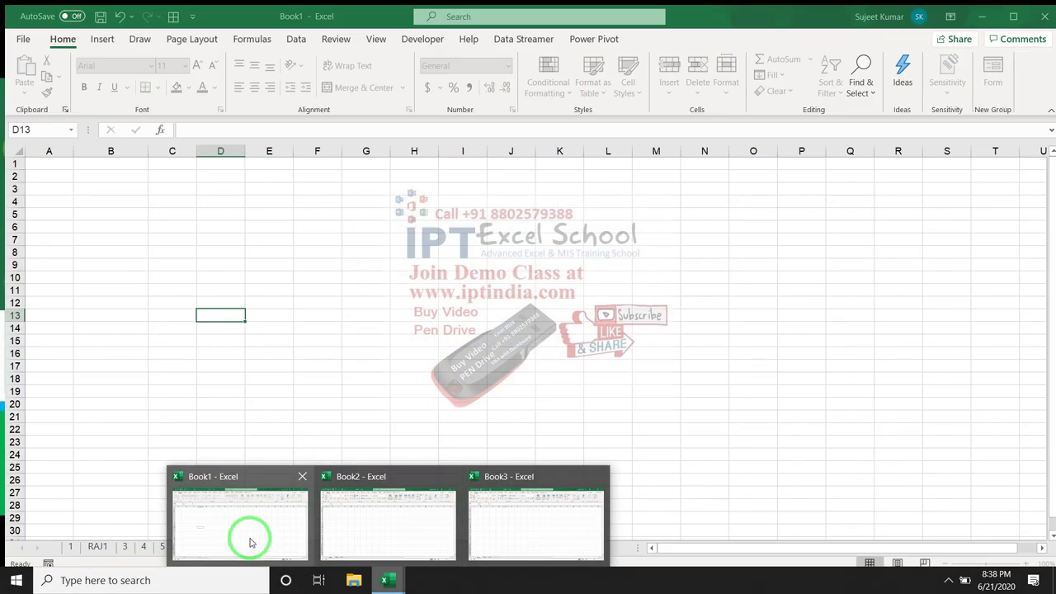
- Switch to Book1, select cell B2, then minimise Excel to the desktop
click(245, 532)
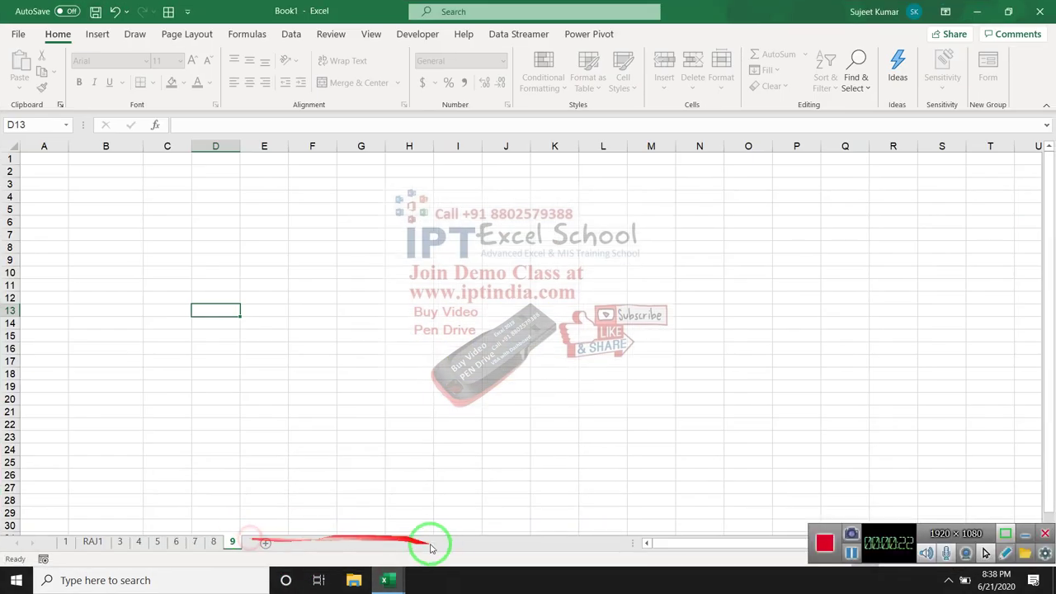
click(94, 172)
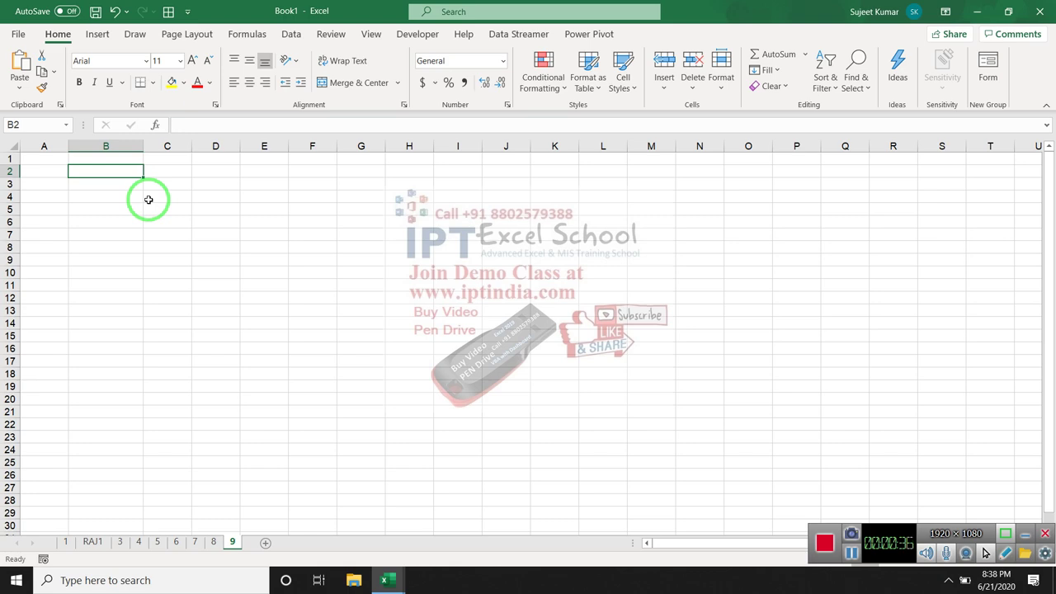
key(super+d)
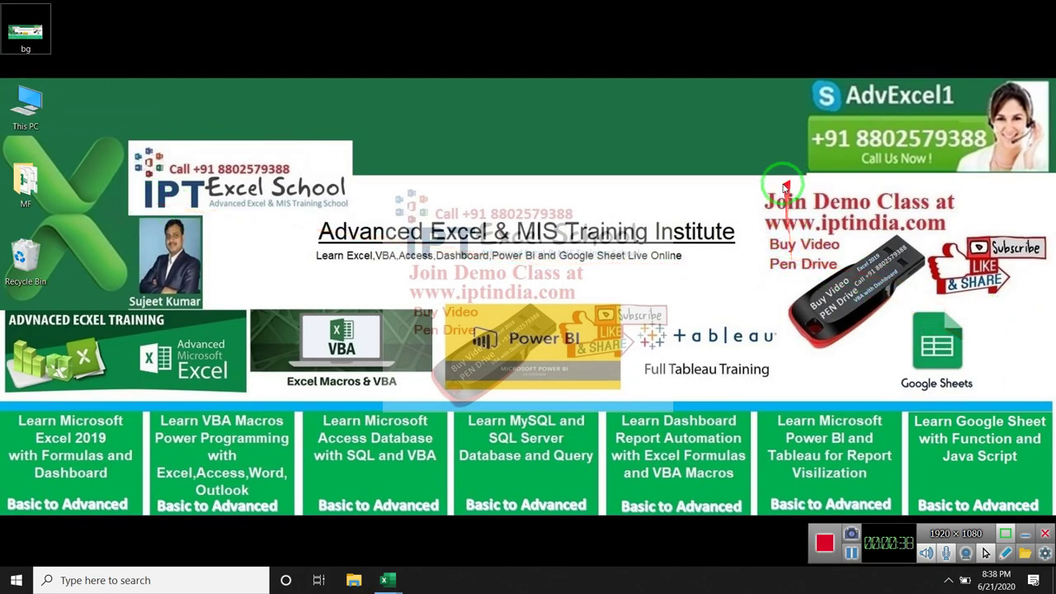
- Bring up the Book1, Book2 and Book3 previews over the desktop
drag(752, 197, 964, 234)
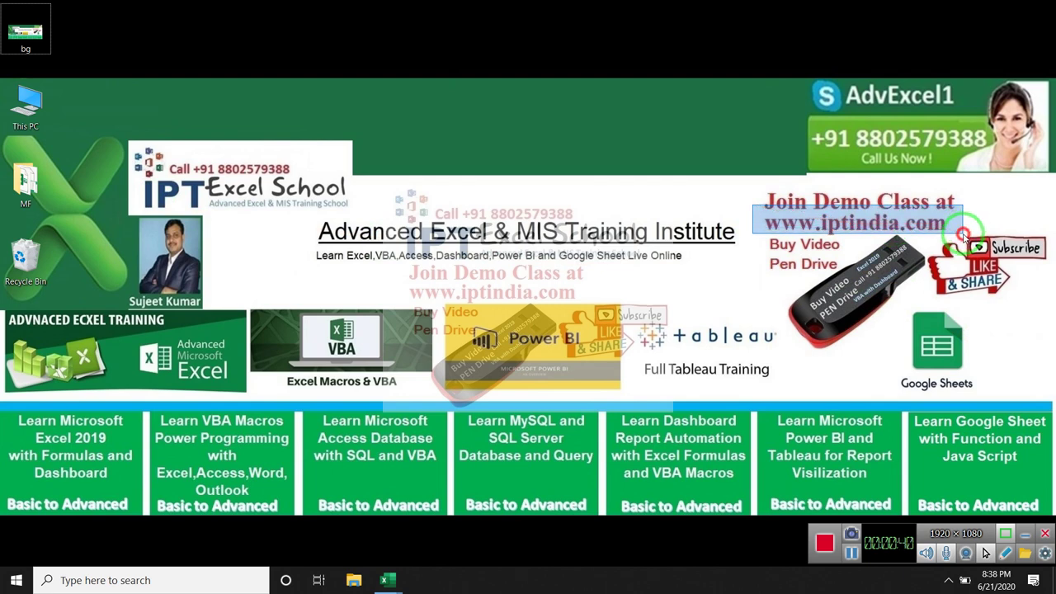
drag(822, 213, 900, 240)
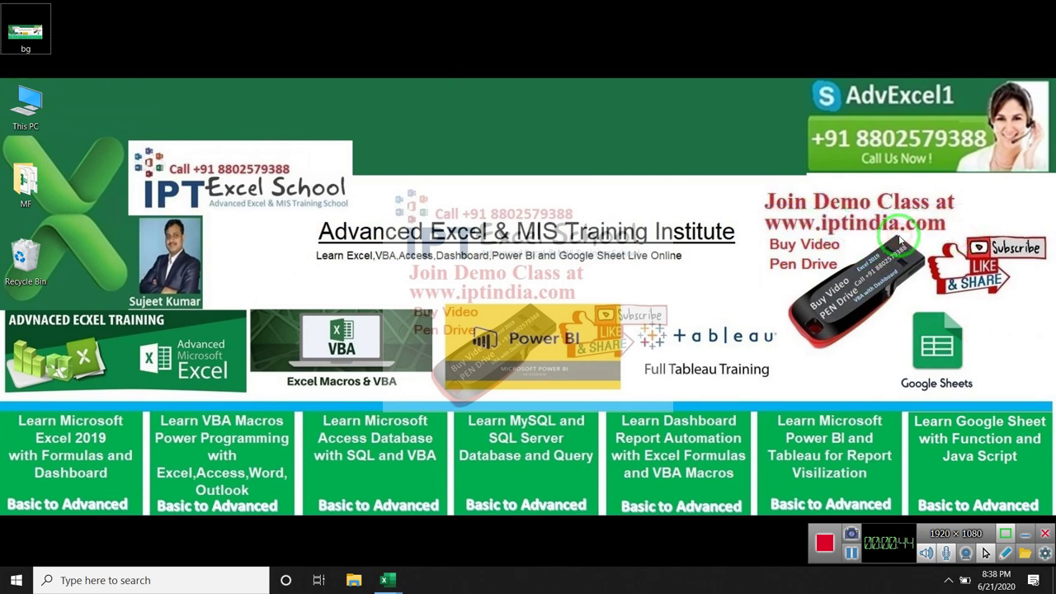
click(399, 577)
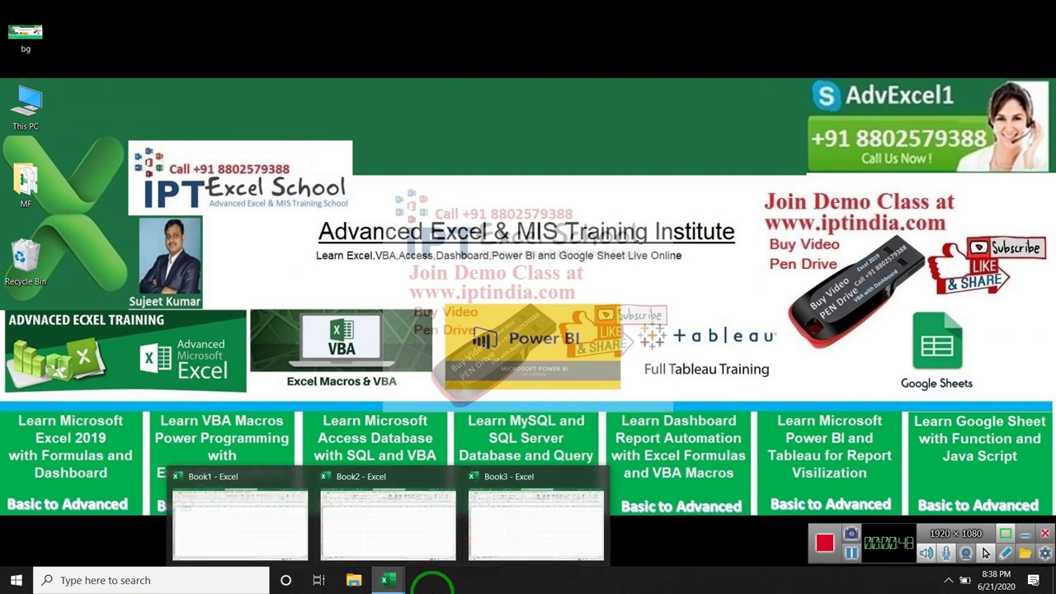
- Restore Book1 and enter 25.36323266 in B3 and 45.65262965 in B4
click(220, 530)
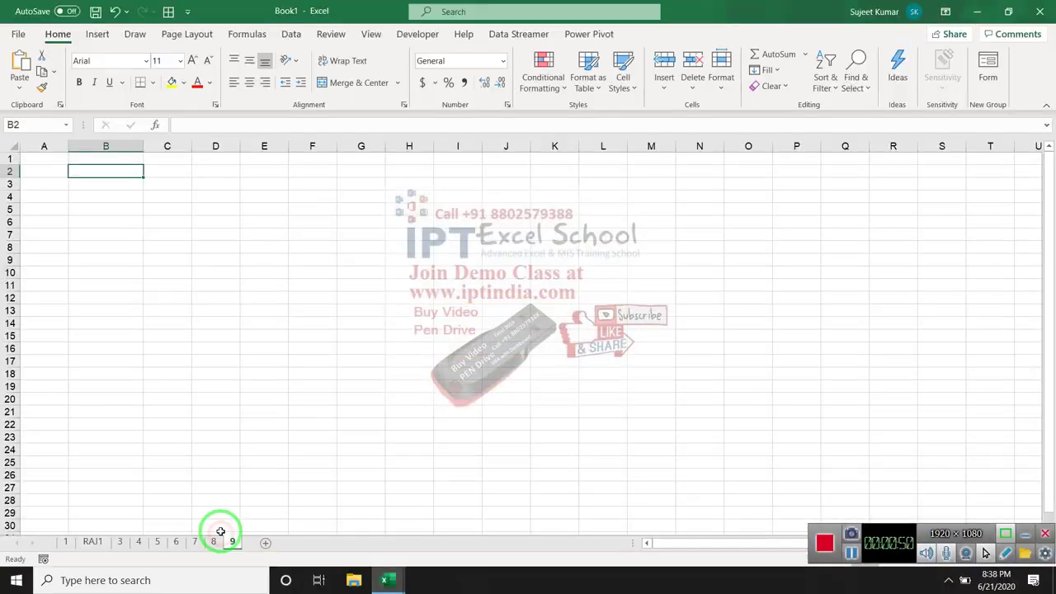
click(87, 183)
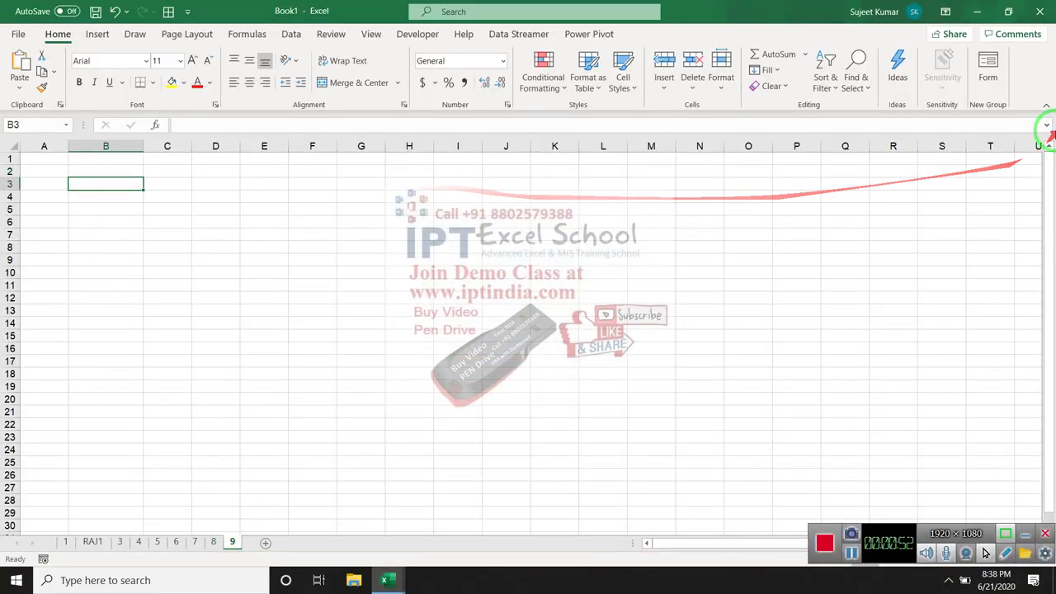
text(25.363)
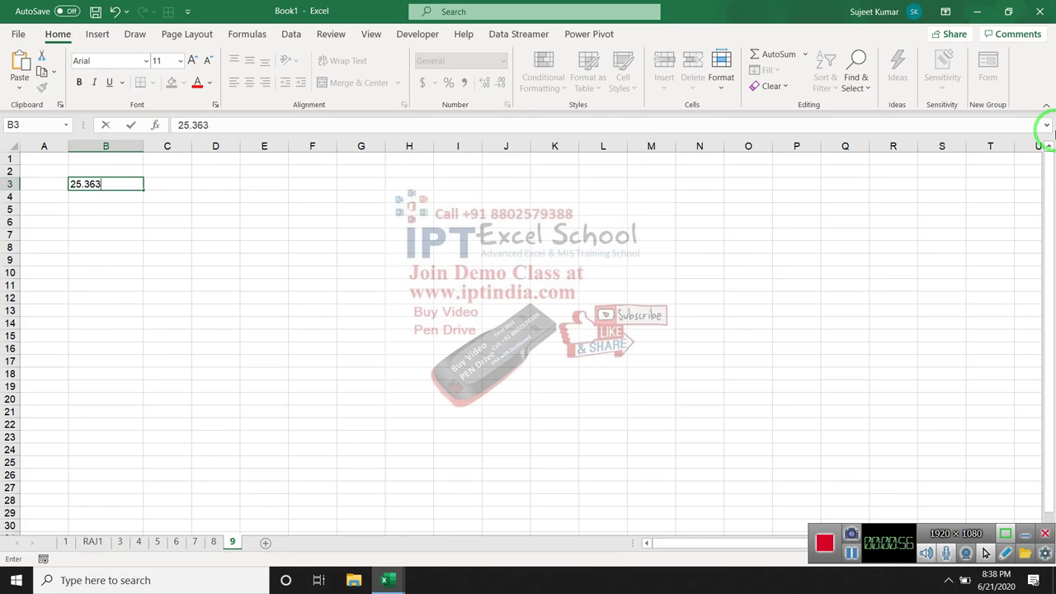
text(232656)
key(Return)
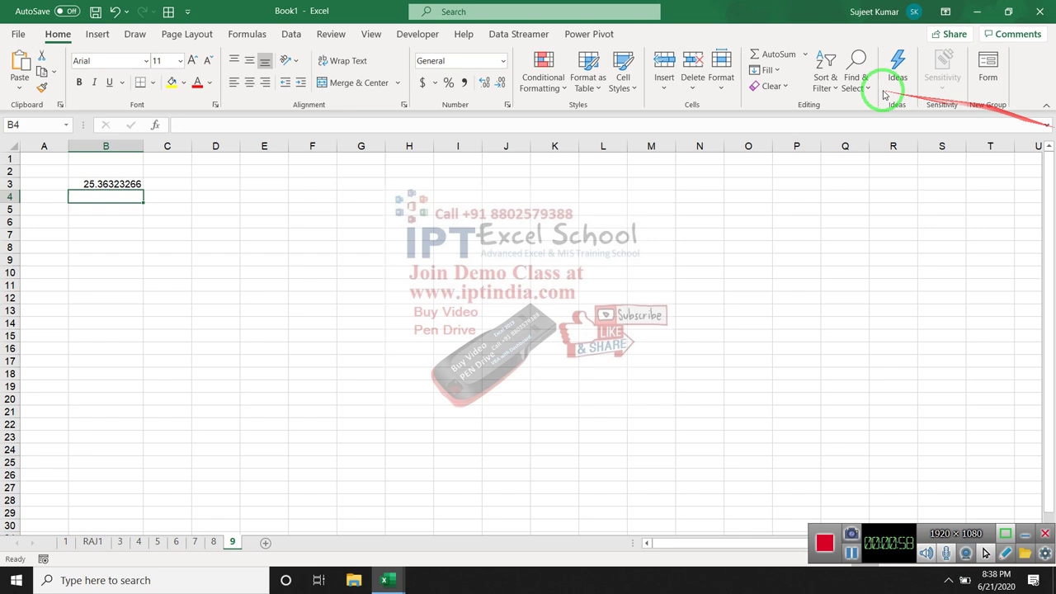
text(45.)
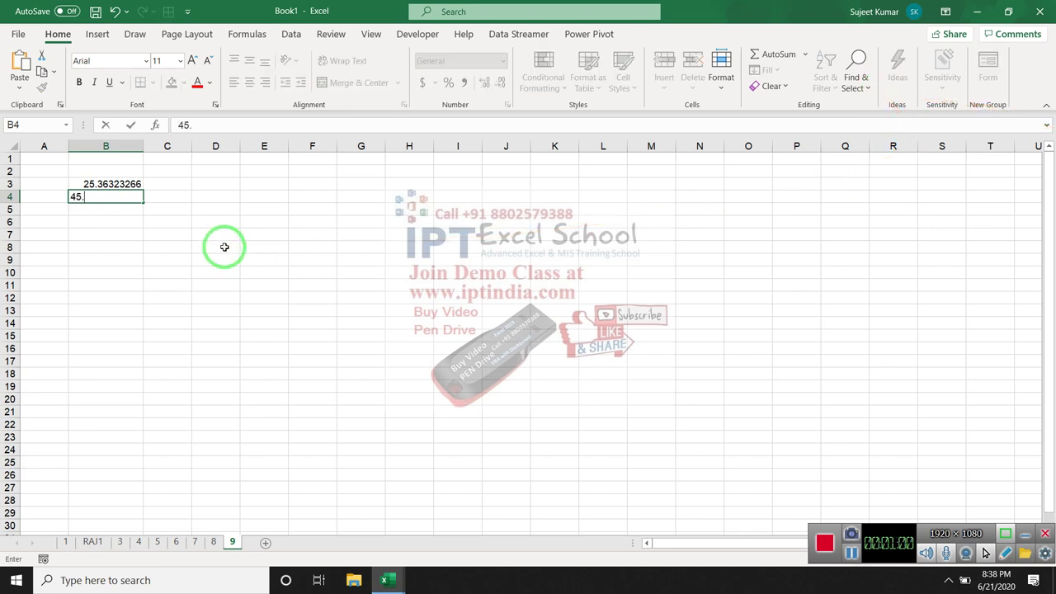
text(652629652)
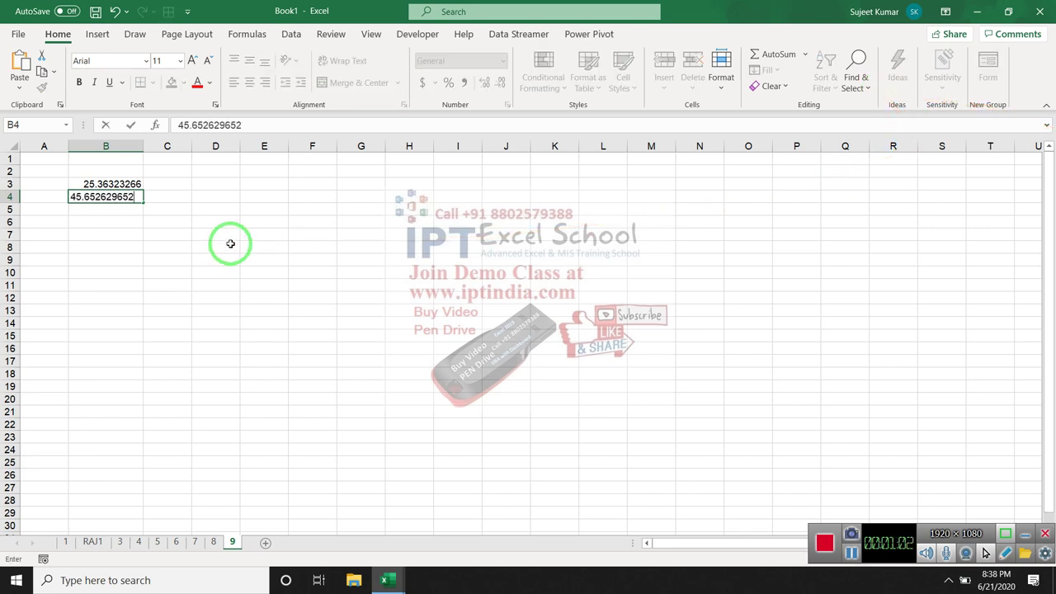
key(Return)
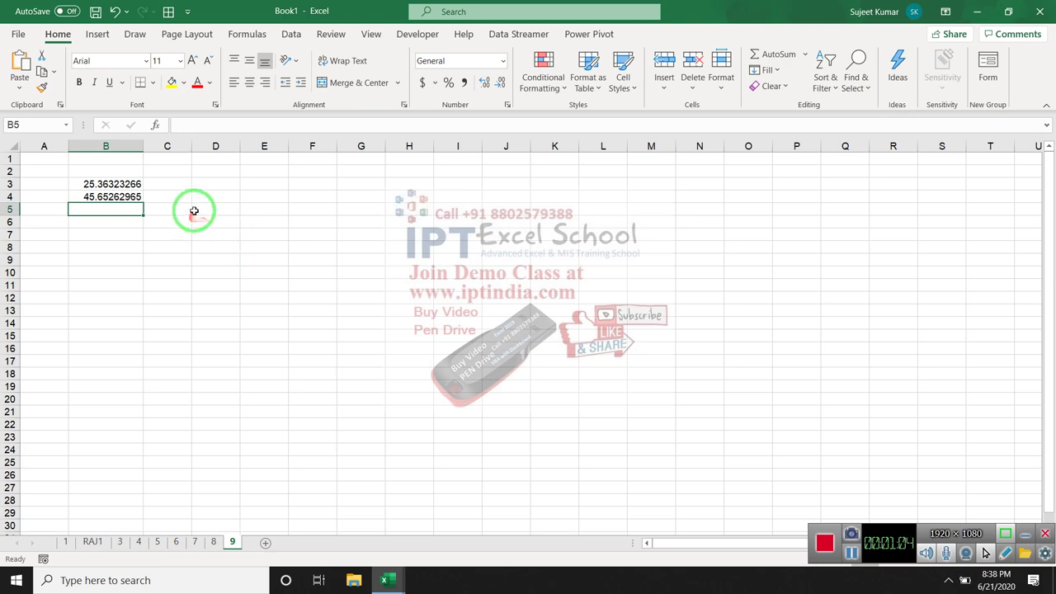
- Format B3:B4 as Number with two decimals, showing 25.36 and 45.65
drag(105, 184, 116, 199)
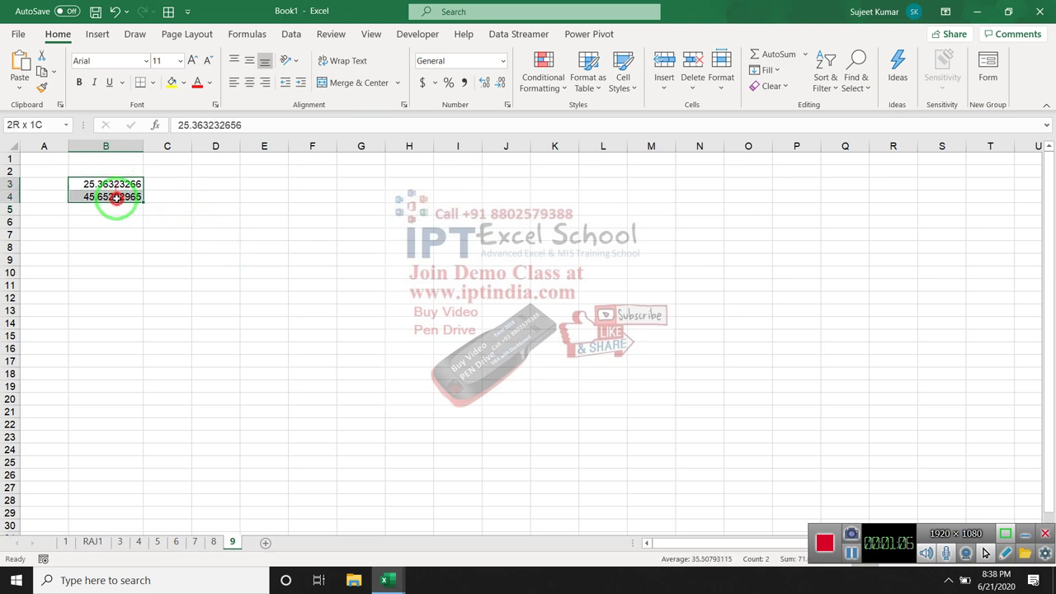
click(487, 85)
click(499, 85)
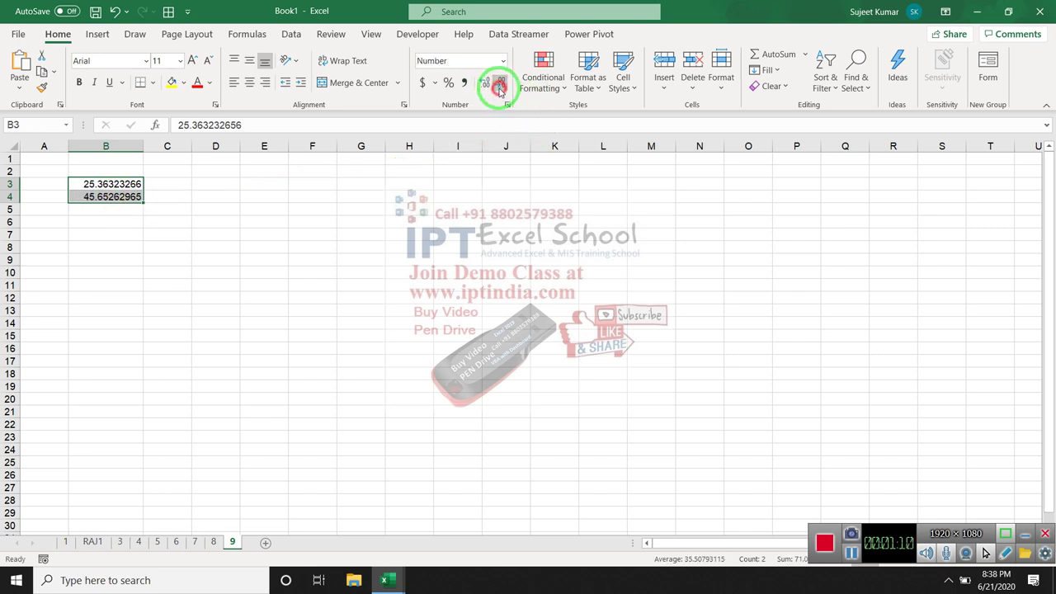
click(499, 87)
click(498, 86)
click(498, 86)
click(498, 86)
click(498, 85)
click(498, 86)
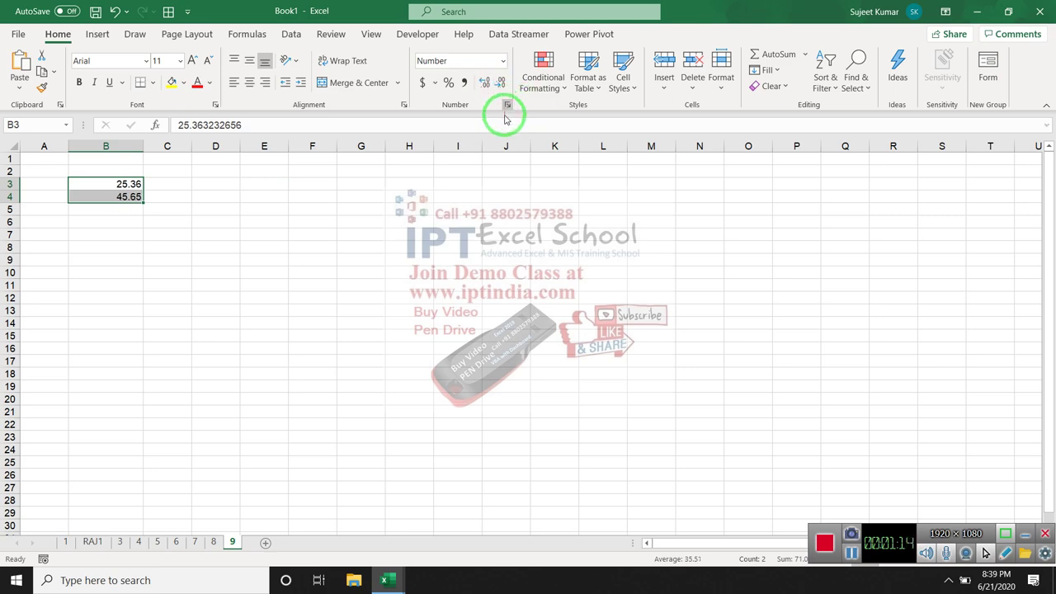
click(506, 105)
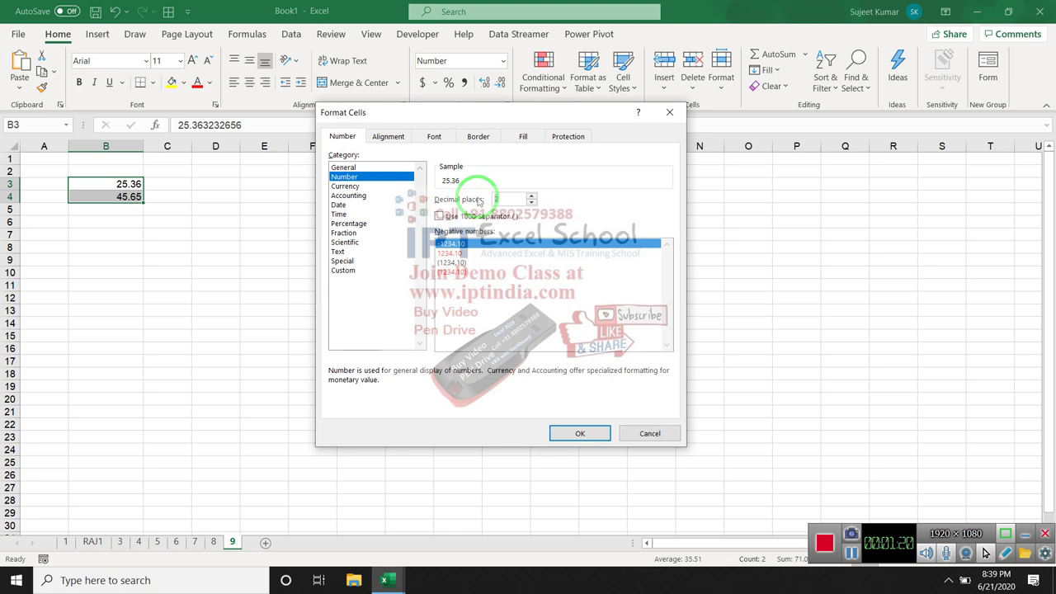
click(596, 437)
drag(596, 439, 479, 126)
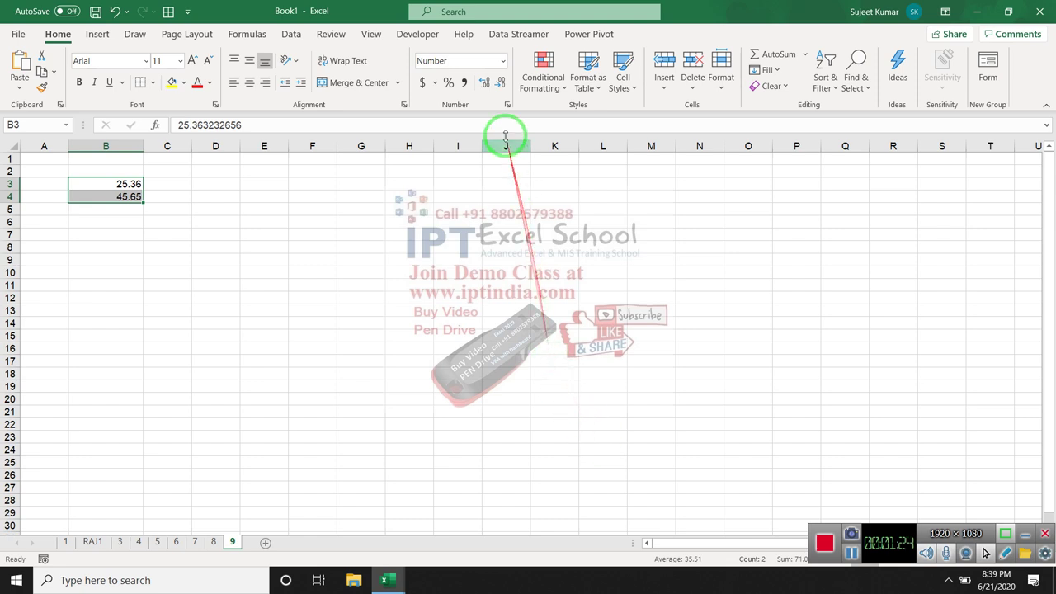
click(111, 184)
drag(111, 183, 116, 197)
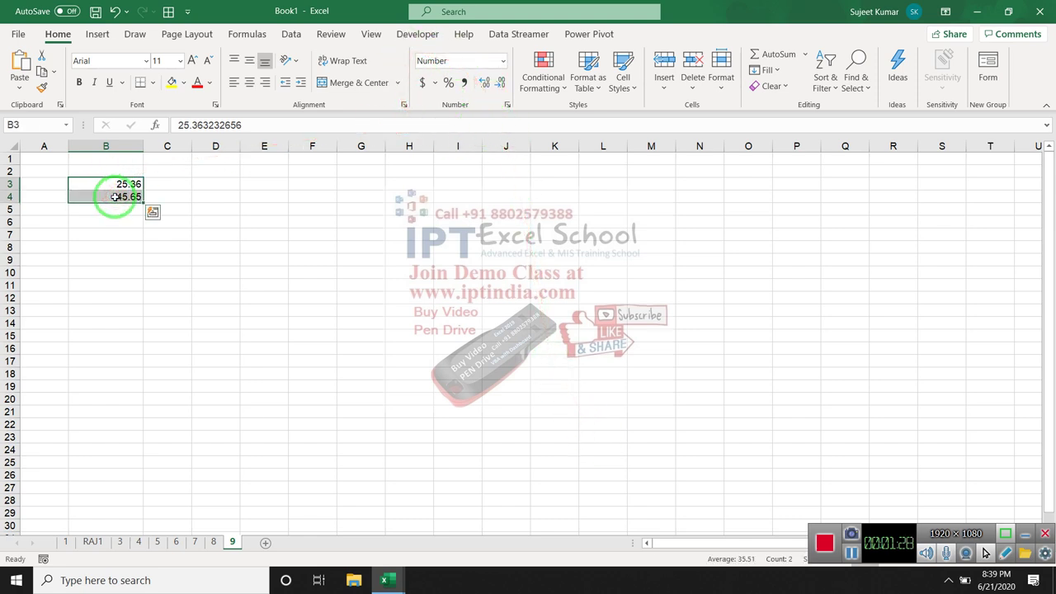
- Check B3's full stored value in the formula bar without changing it
click(122, 183)
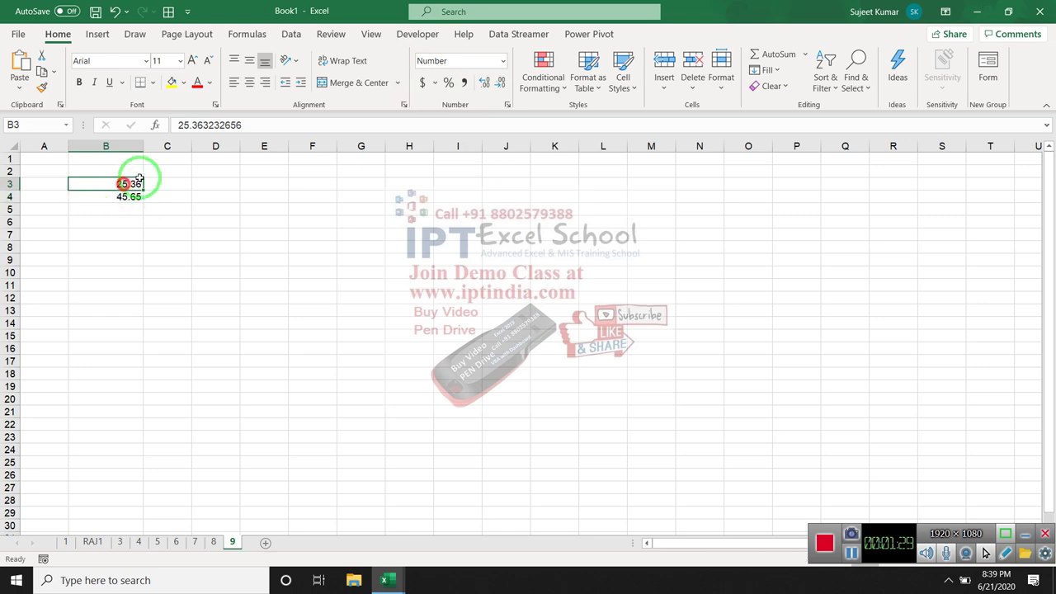
click(252, 128)
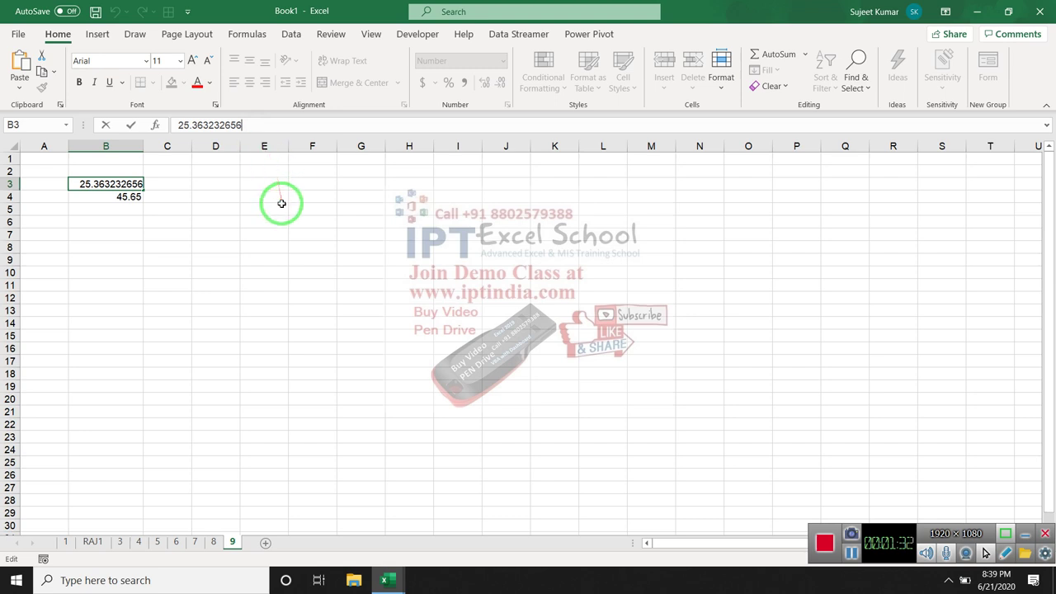
key(Escape)
- Copy empty C3's General format onto B3:B4 with Format Painter
click(166, 183)
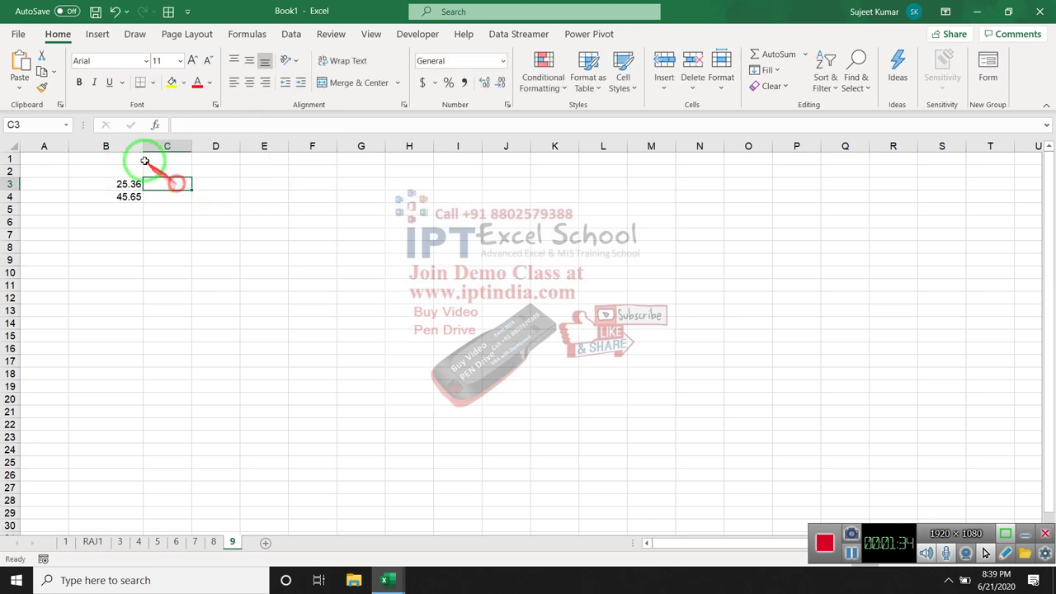
click(42, 87)
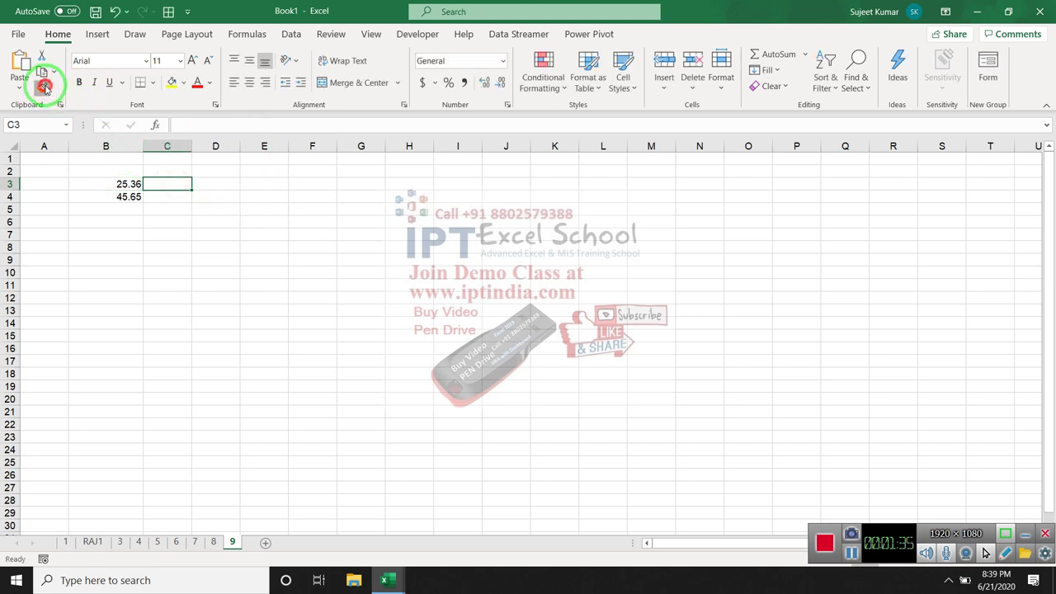
click(109, 192)
drag(109, 190, 107, 198)
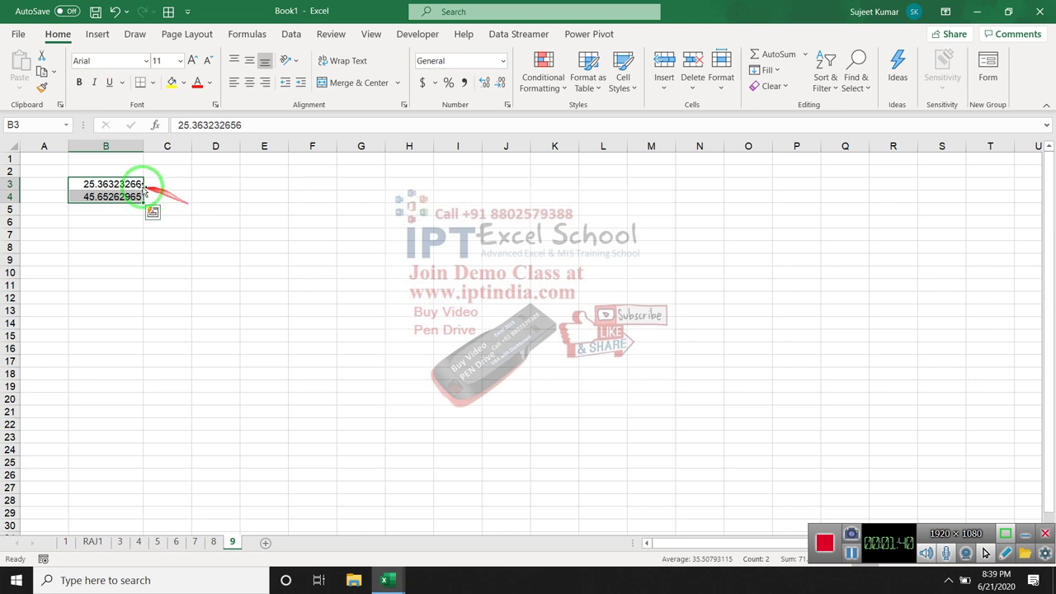
click(167, 188)
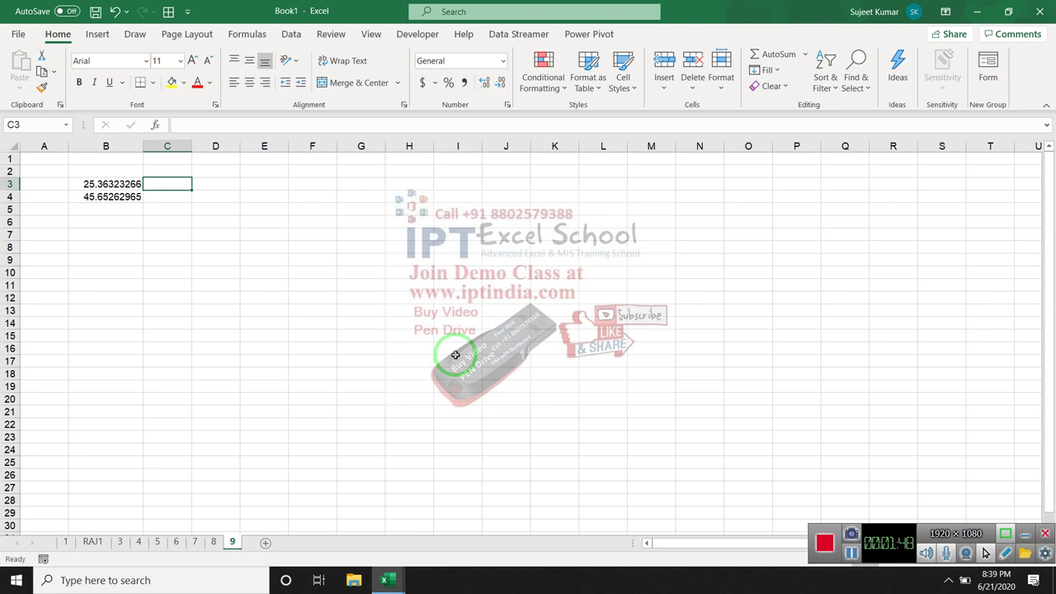
- Enter =ROUND(B3,2) in C3, returning 25.36
text(=ro)
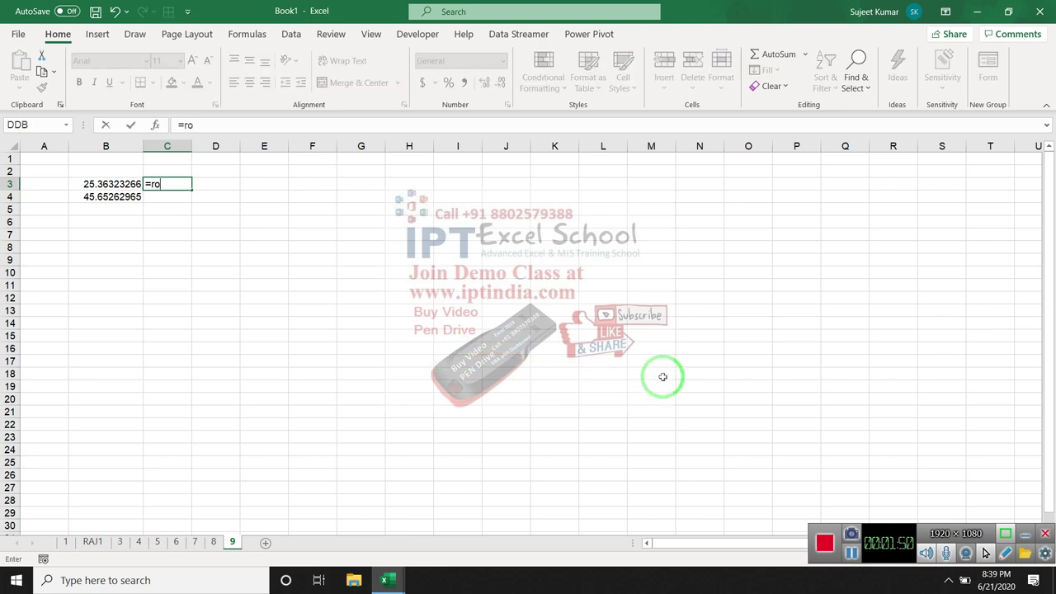
key(Down)
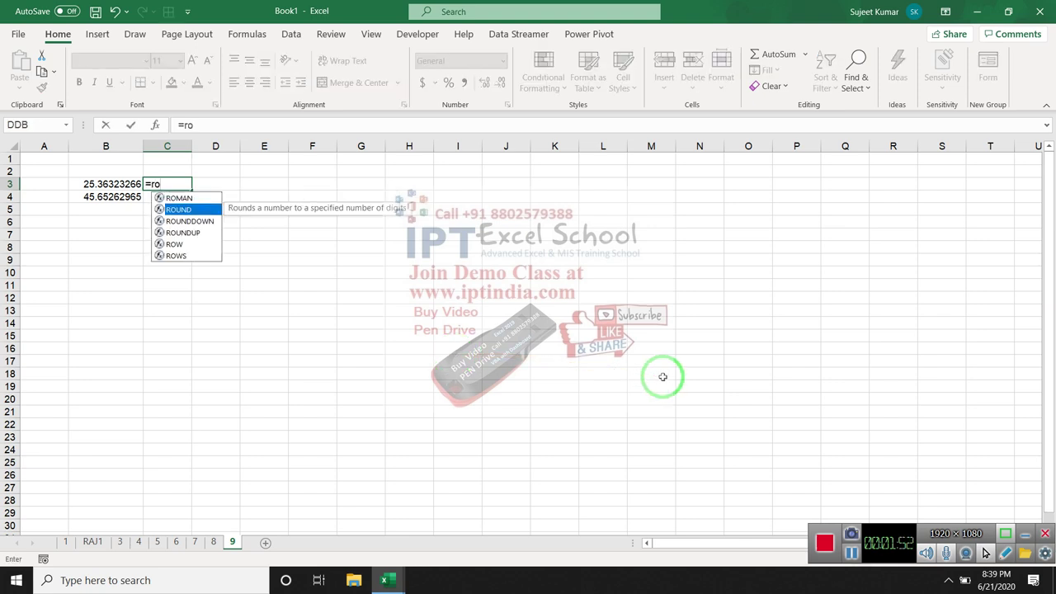
key(Tab)
key(Left)
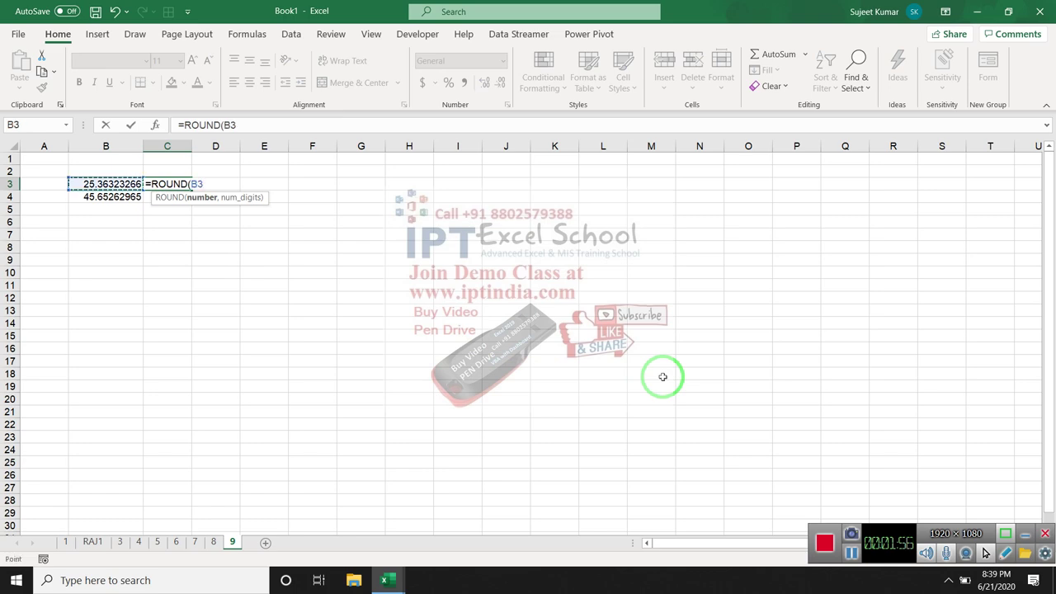
text(,2)
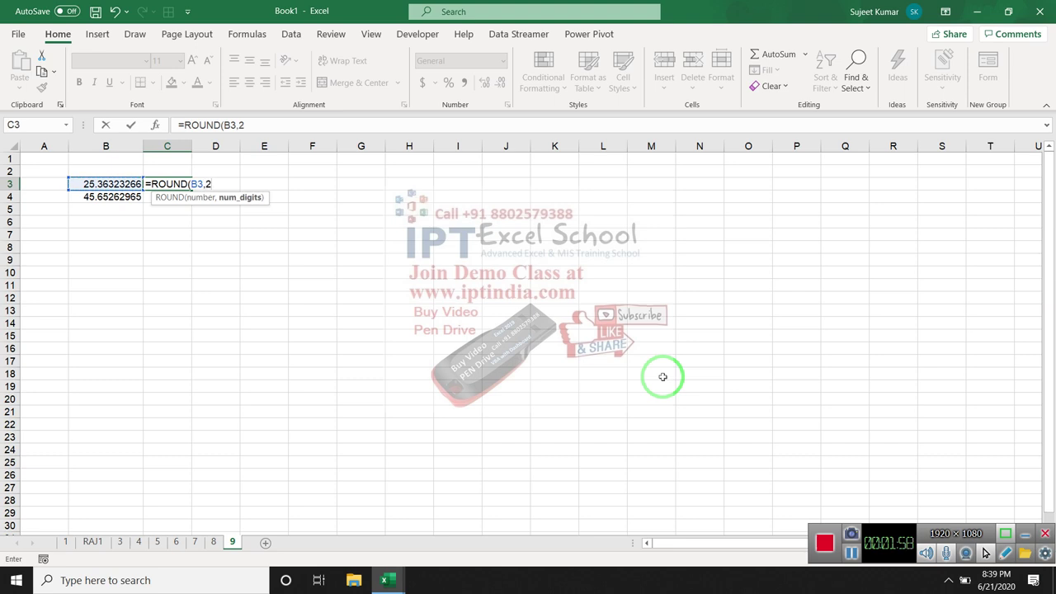
text())
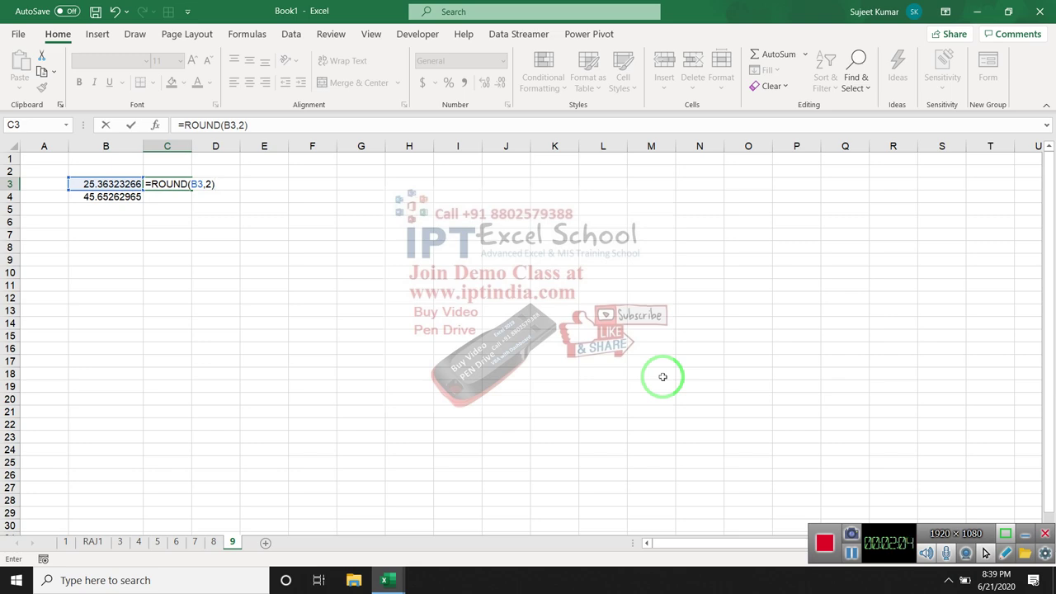
key(ctrl+Return)
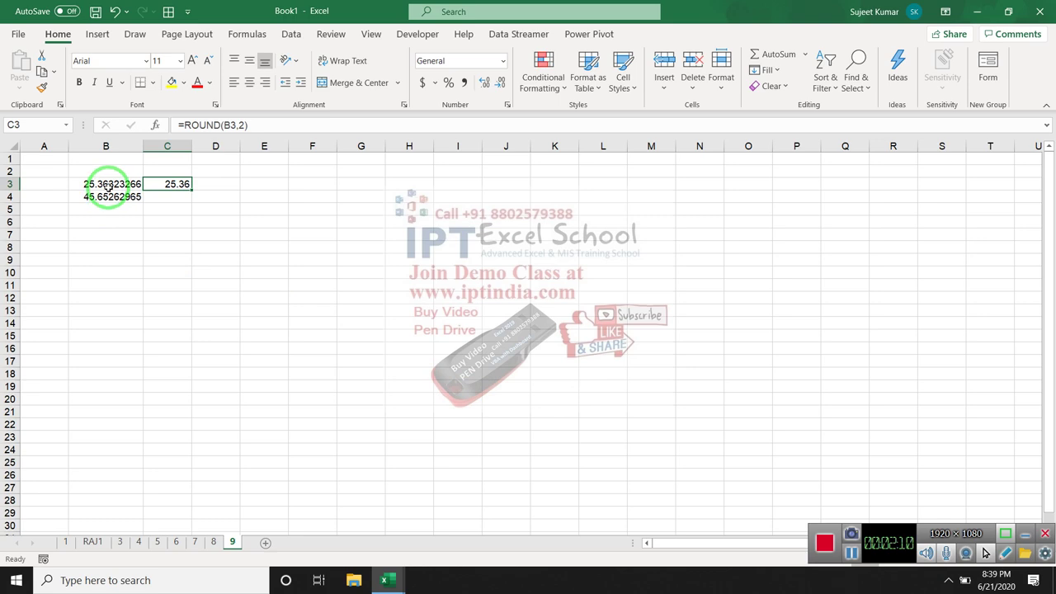
- Change B3 to 25.369232656 so C3's ROUND result becomes 25.37
click(109, 188)
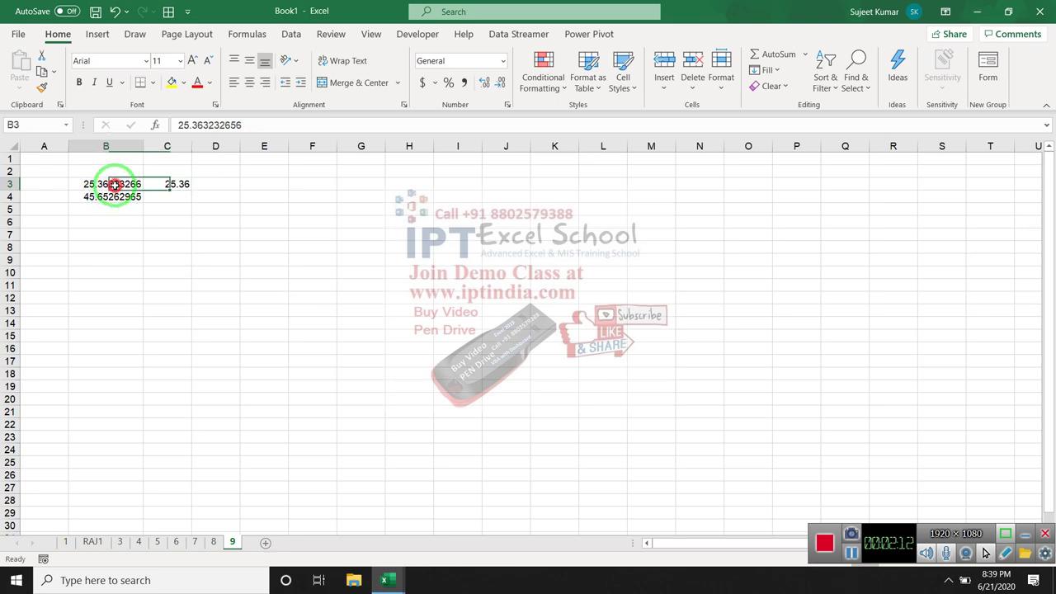
click(211, 126)
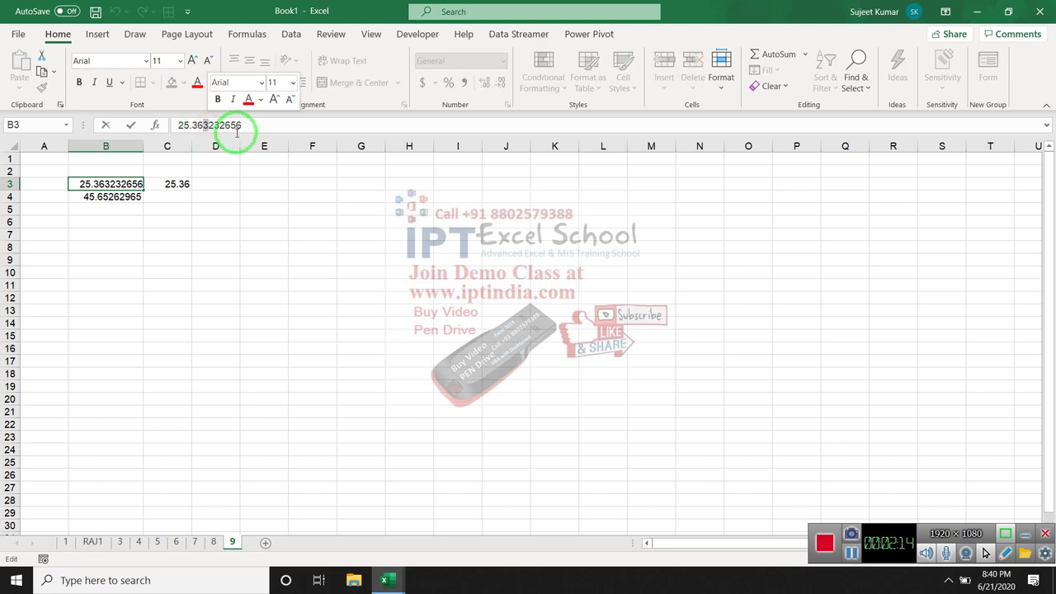
key(BackSpace)
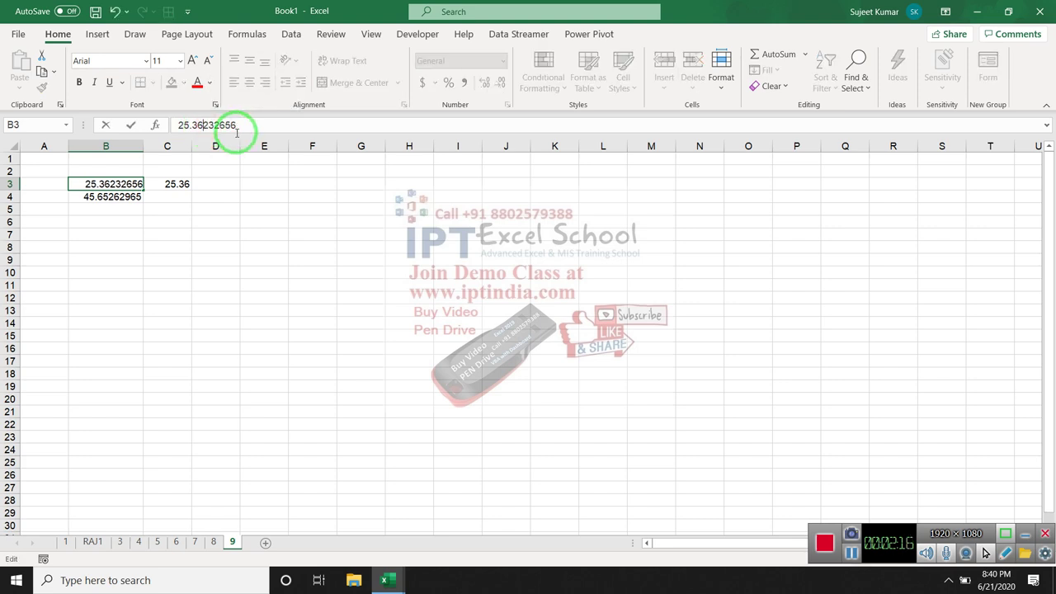
text(9)
key(Return)
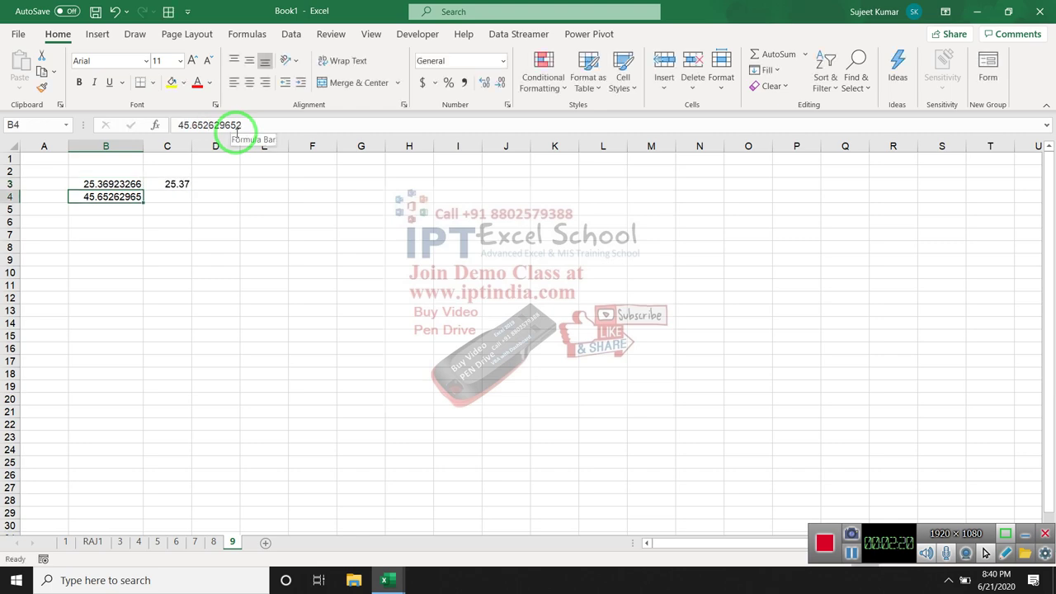
key(Up)
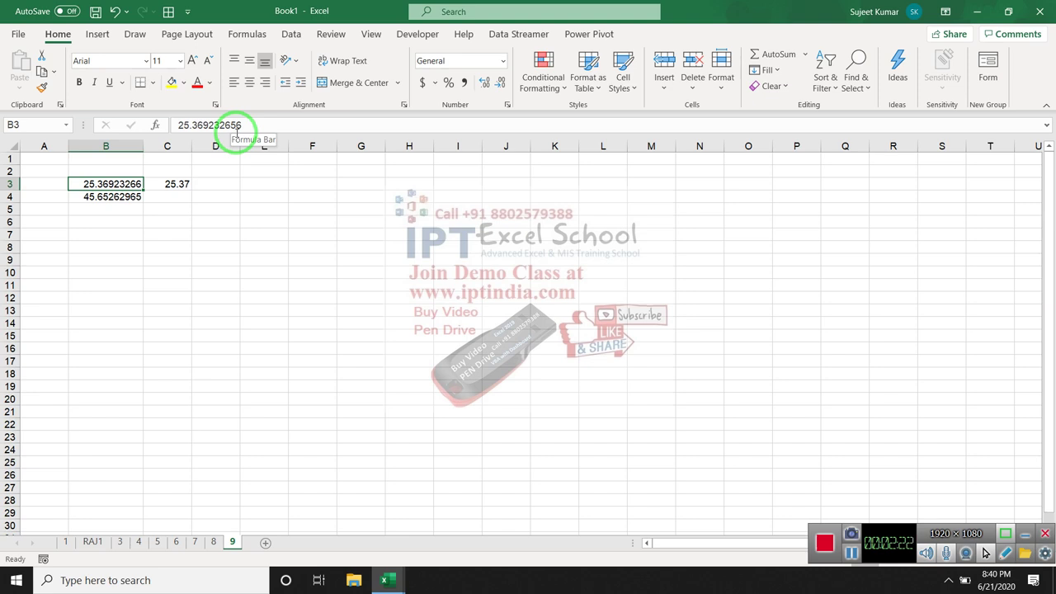
key(Right)
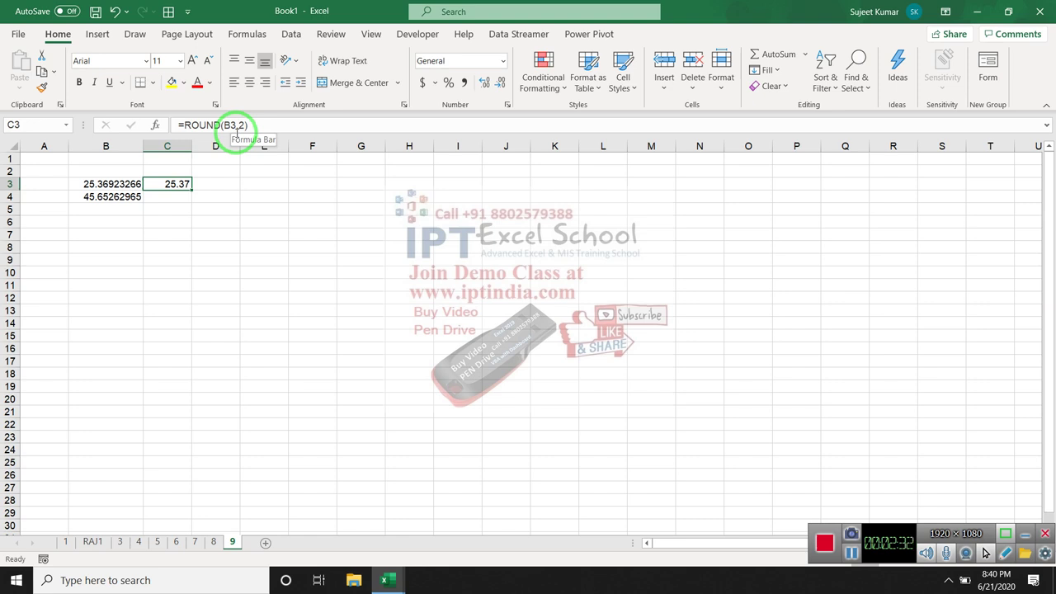
- Fill C3's ROUND formula down into C4, giving 45.65
key(Down)
key(Up)
key(ctrl+c)
key(shift+Down)
key(ctrl+v)
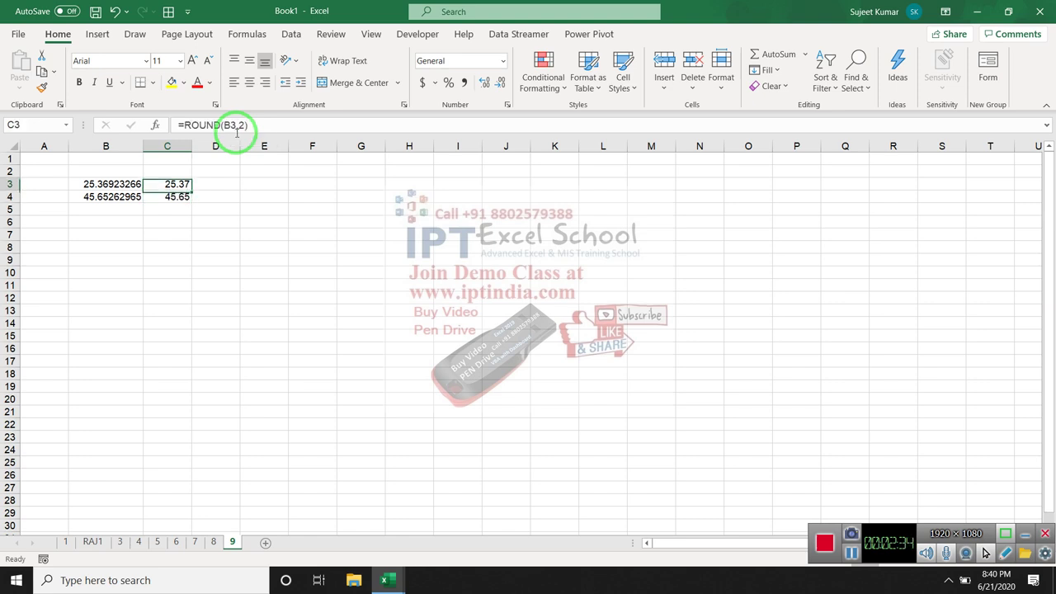
- Paste C3:C4 over as fixed values 25.37 and 45.65, then confirm no formulas remain
key(ctrl+c)
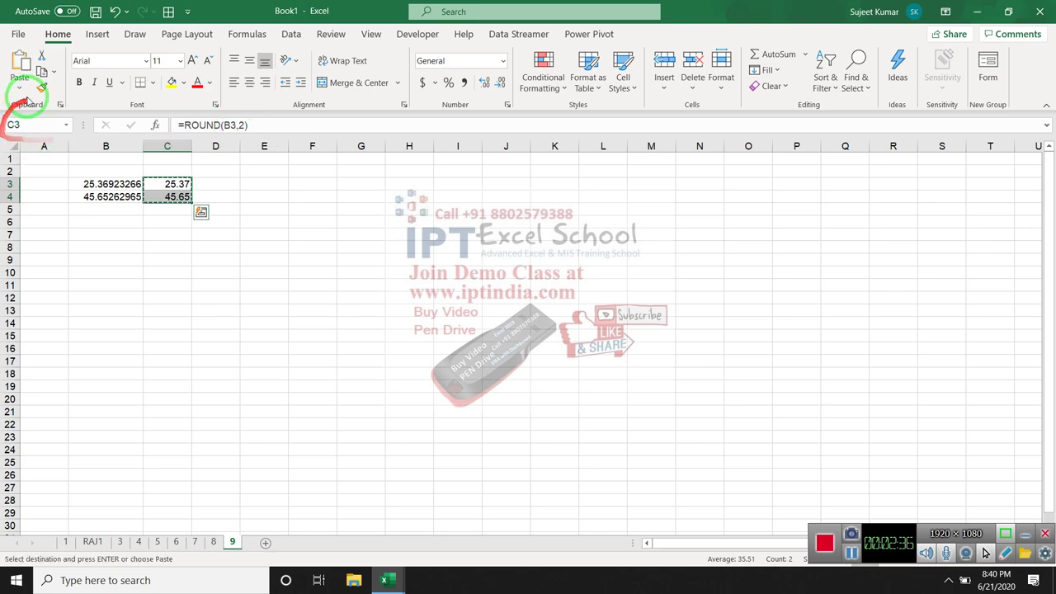
click(19, 87)
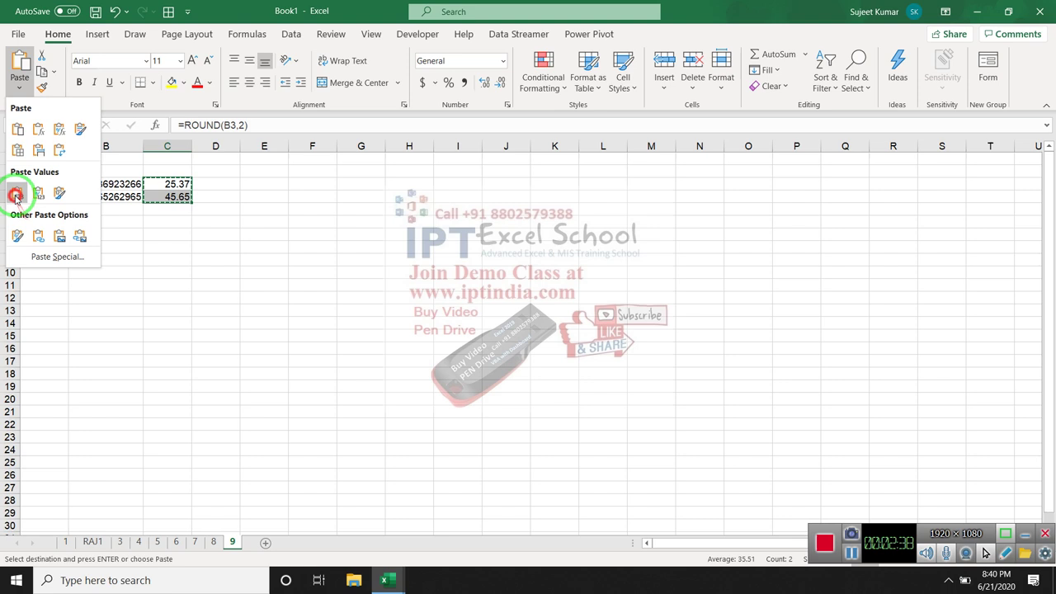
click(18, 192)
click(193, 187)
click(170, 186)
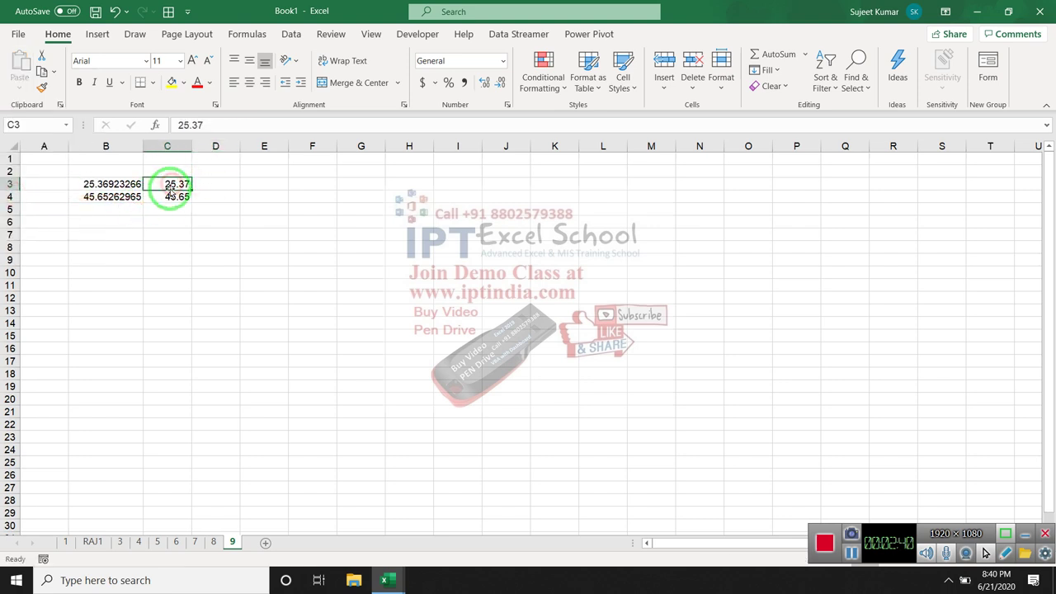
click(169, 198)
double_click(170, 196)
key(Escape)
double_click(164, 183)
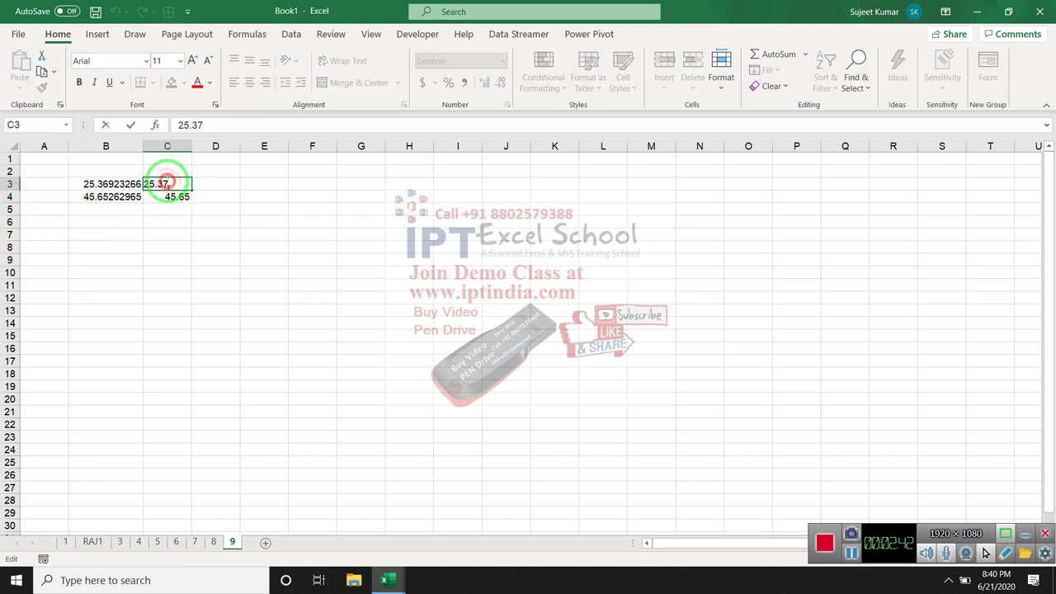
key(Escape)
click(149, 207)
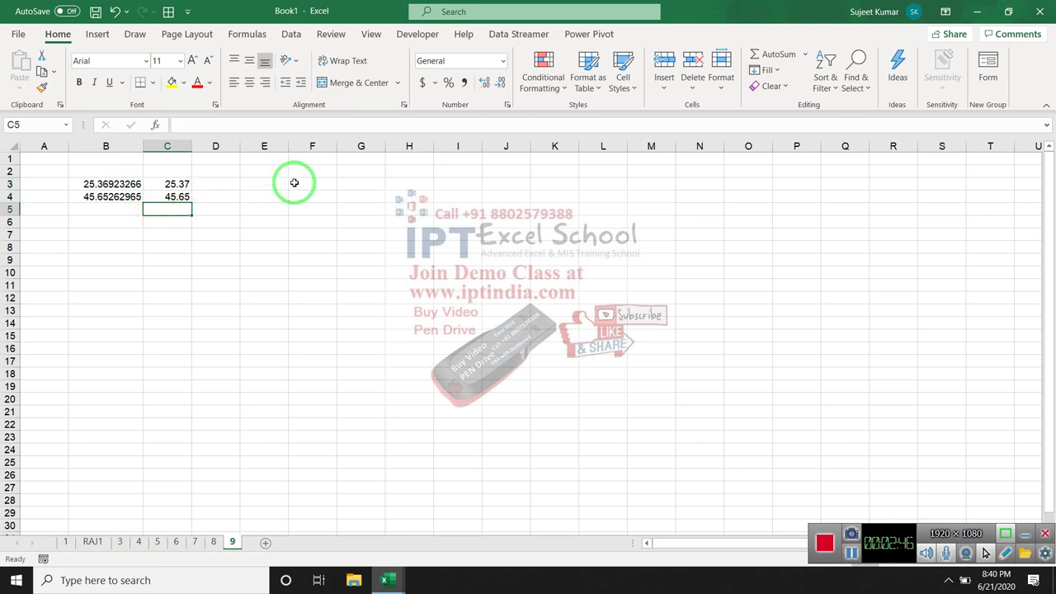
- Enter =INT(B3) in D3, fixing the initial #REF! entry, returning 25
click(211, 185)
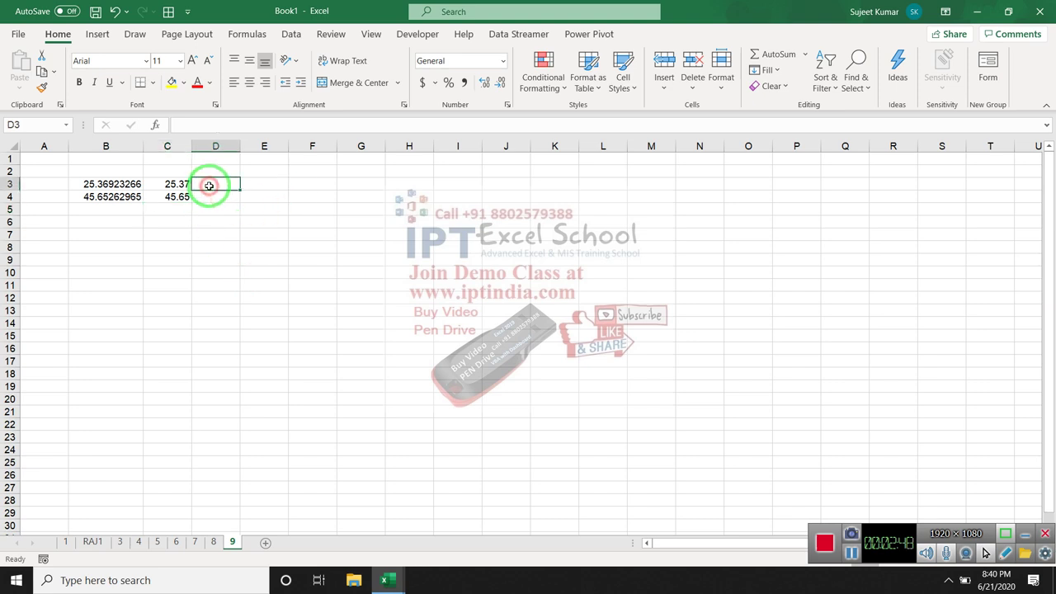
text(=in)
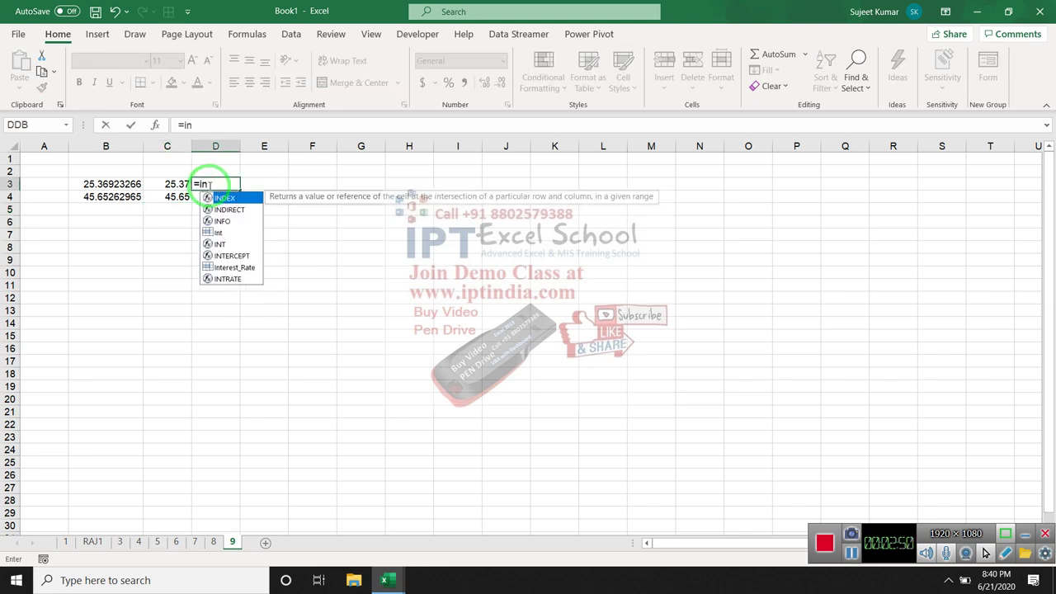
text(d)
click(137, 183)
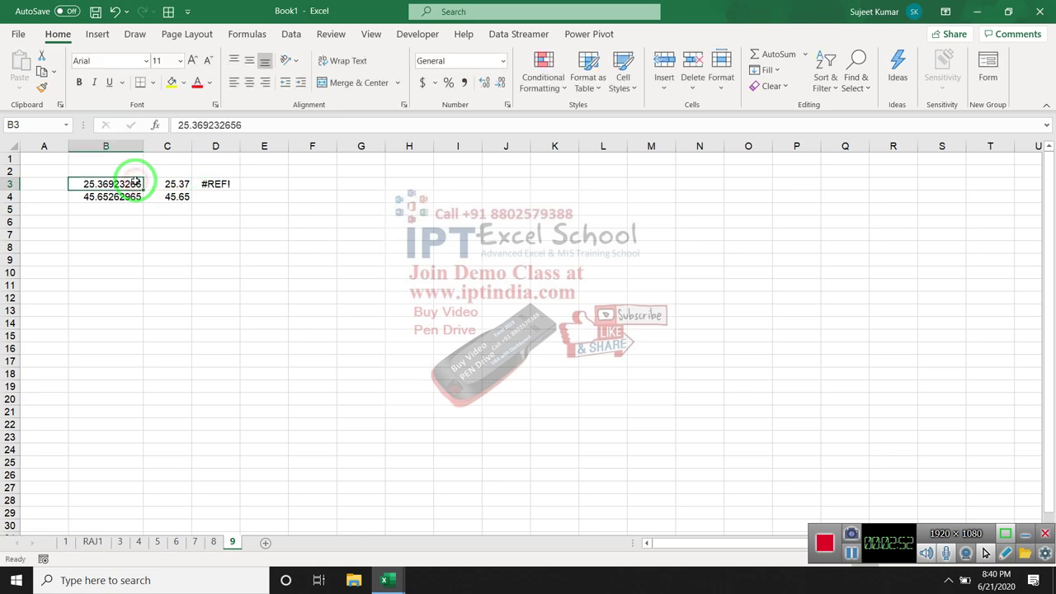
key(Return)
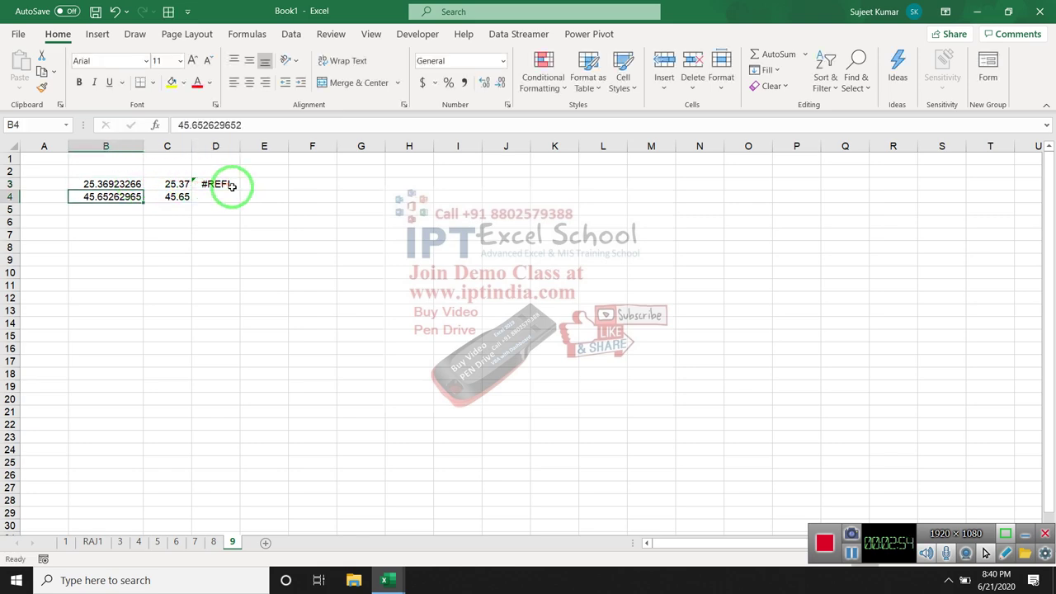
click(221, 184)
text(=Int)
click(206, 125)
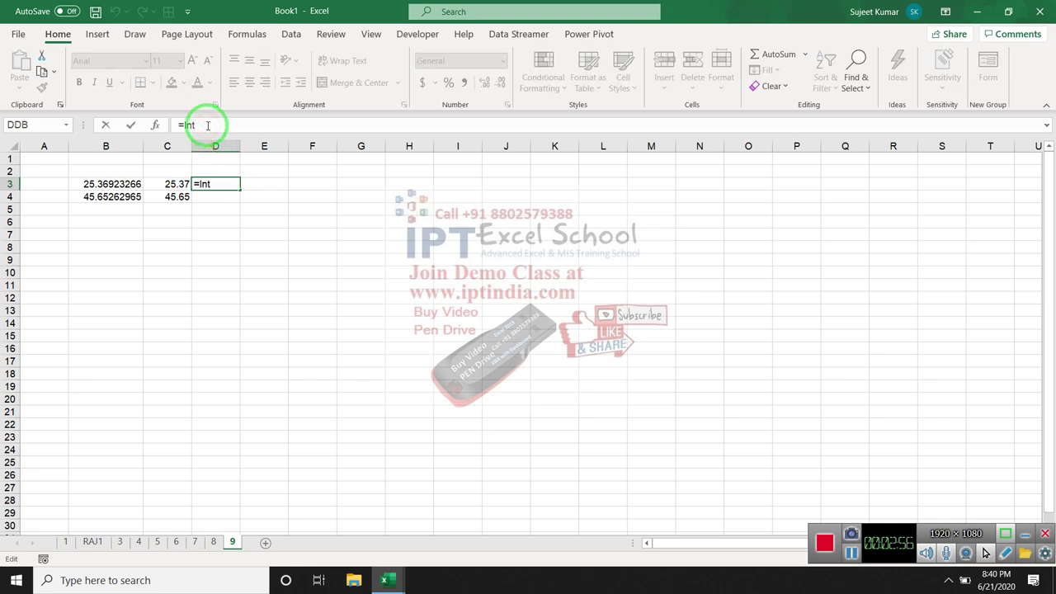
text(()
click(99, 183)
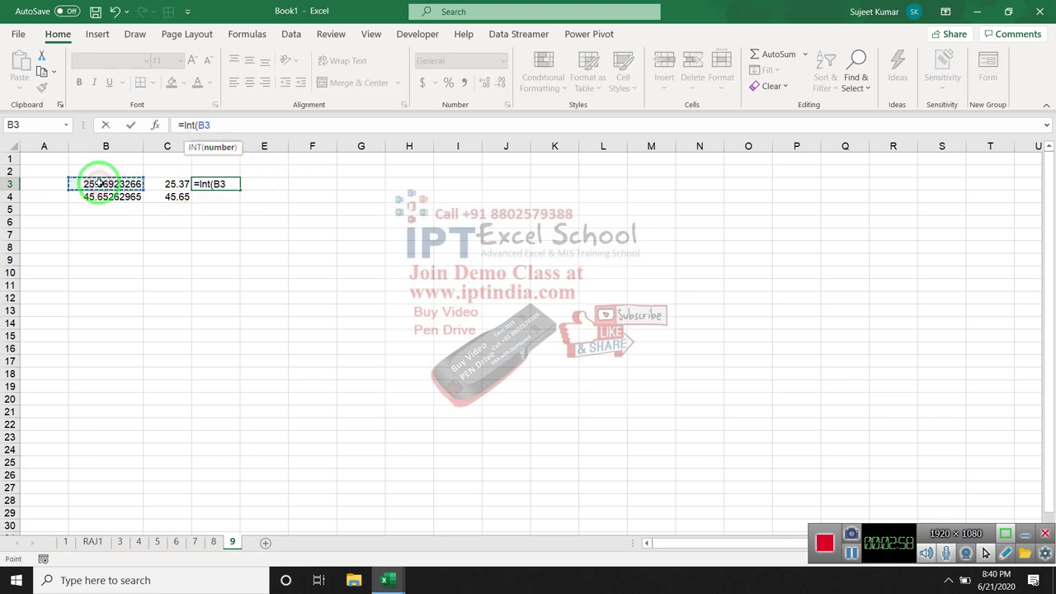
key(Return)
- Fill the INT formula down into D4 with Ctrl+D, giving 45
key(Up)
key(shift+Down)
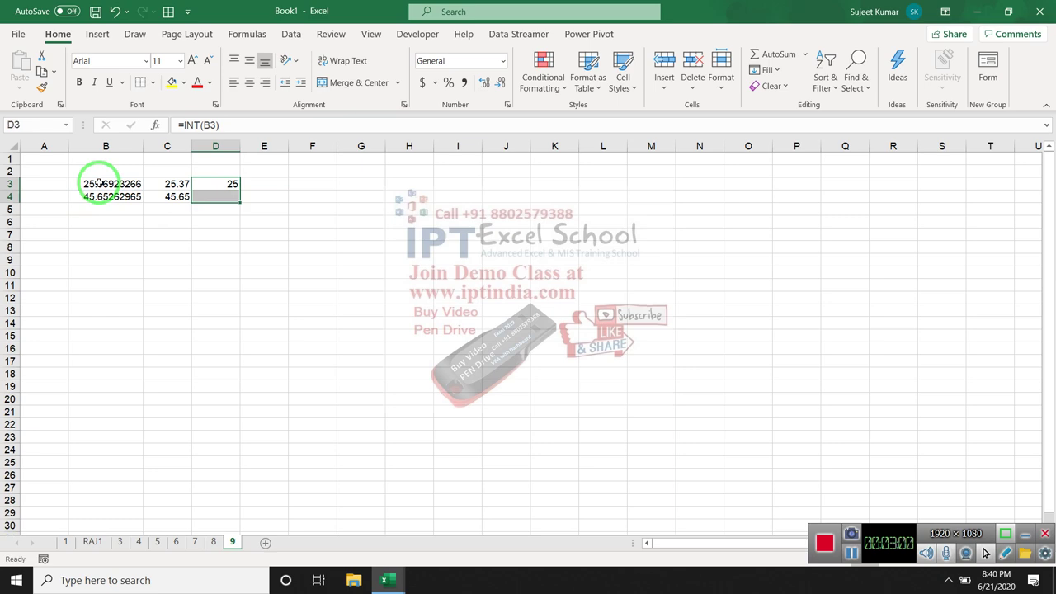
key(ctrl+d)
key(Down)
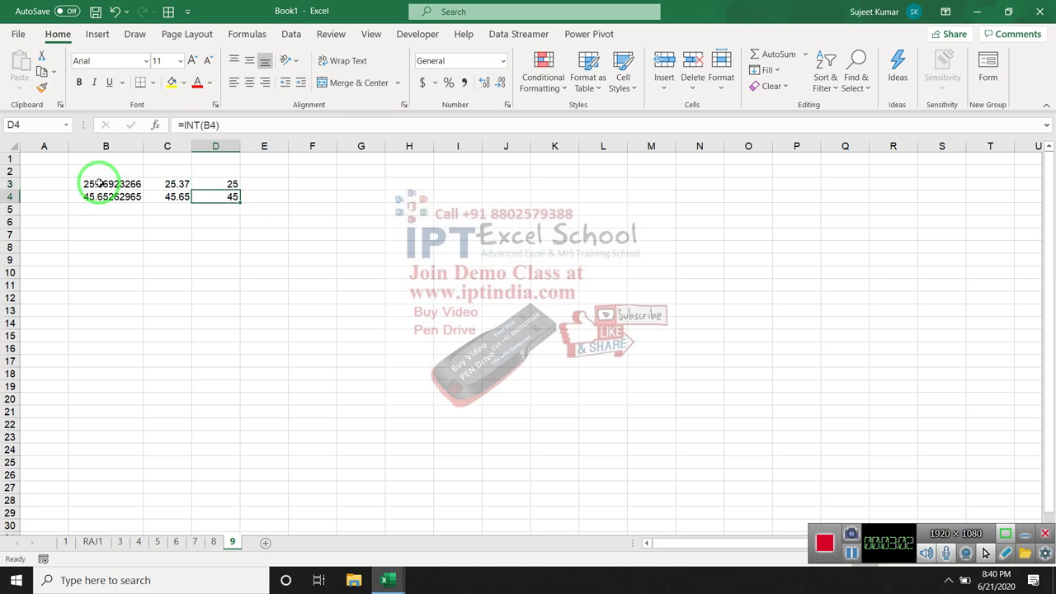
key(Left)
key(Down)
- Enter =ROUND(B4,0) in C5 so it returns 46
text(=\)
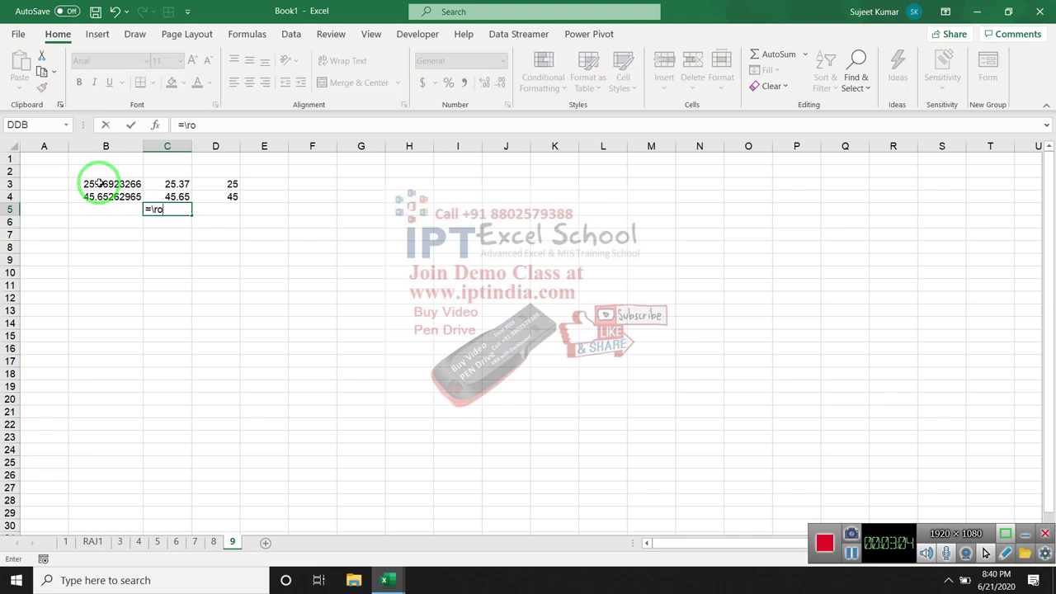
key(BackSpace)
key(BackSpace)
key(BackSpace)
key(BackSpace)
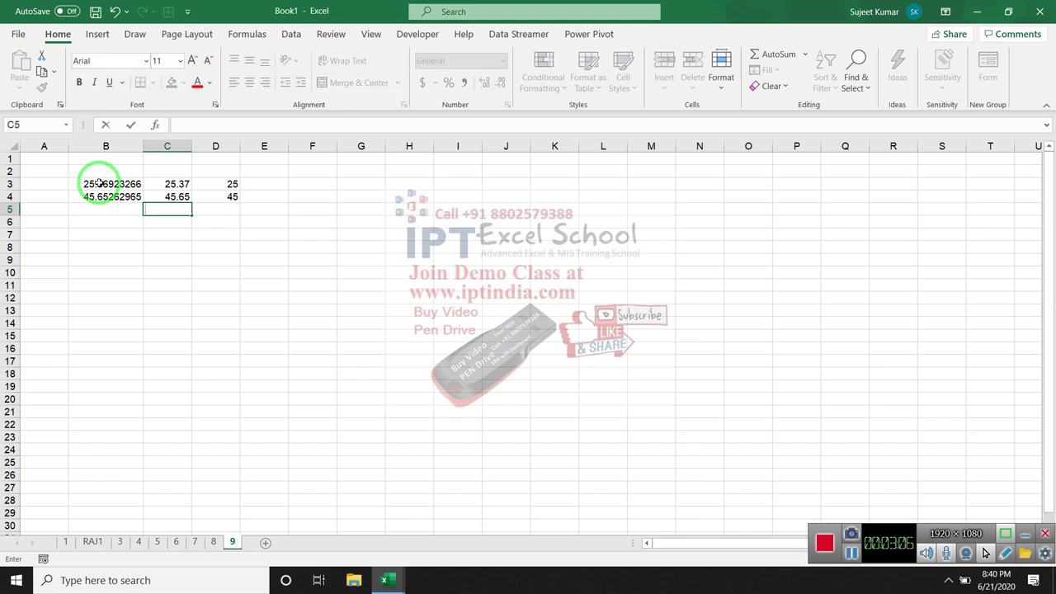
text(=ro)
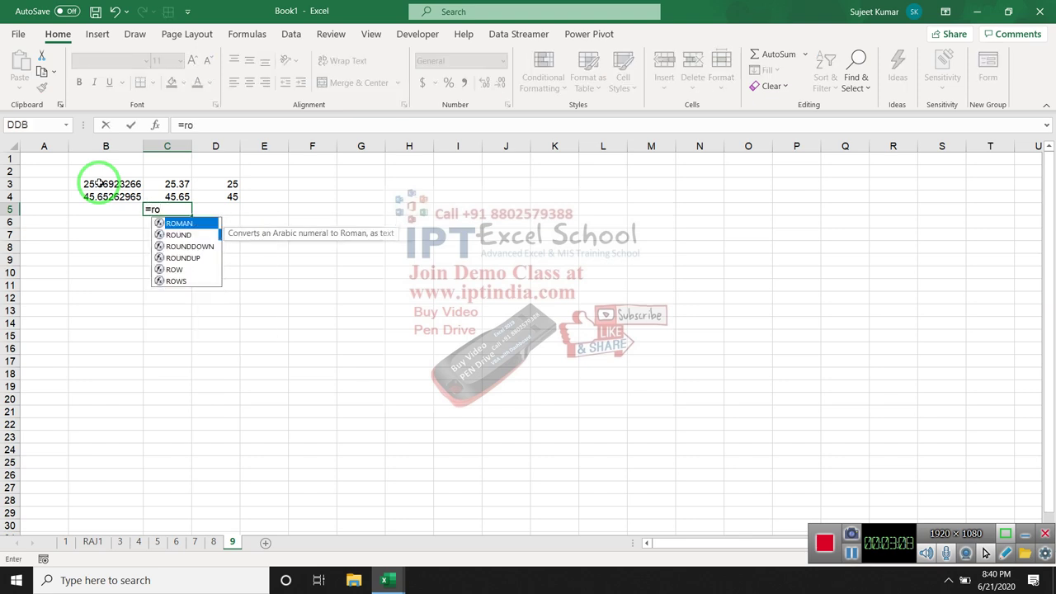
key(Tab)
click(99, 183)
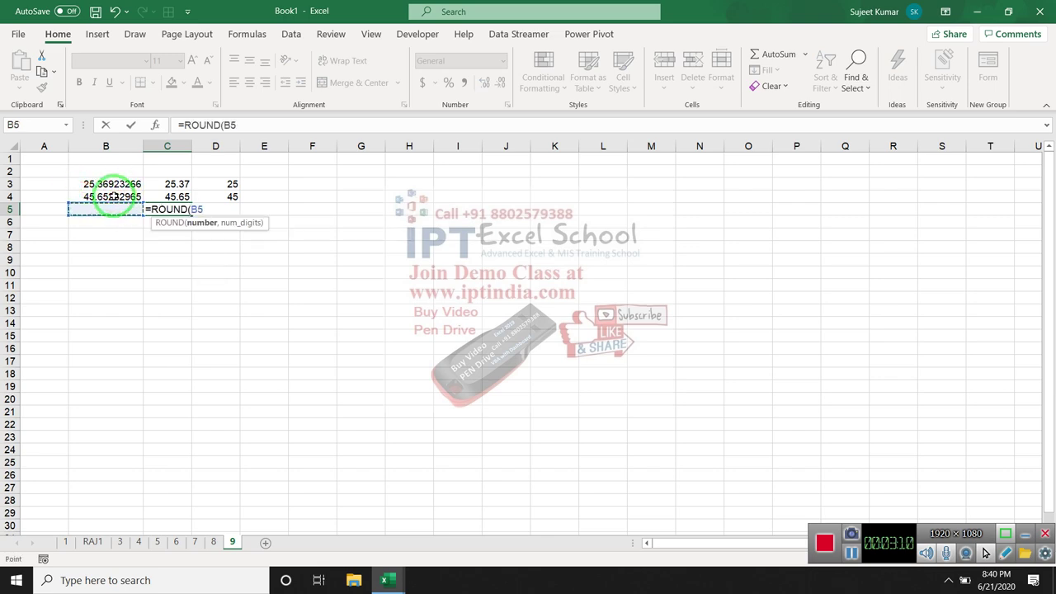
click(113, 196)
text(,0)
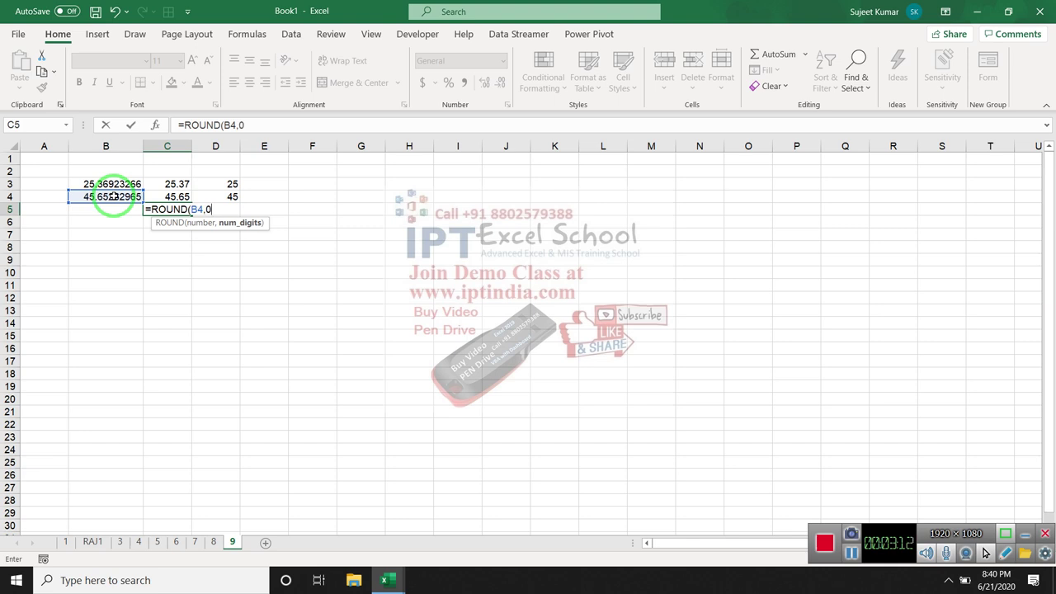
key(ctrl+Return)
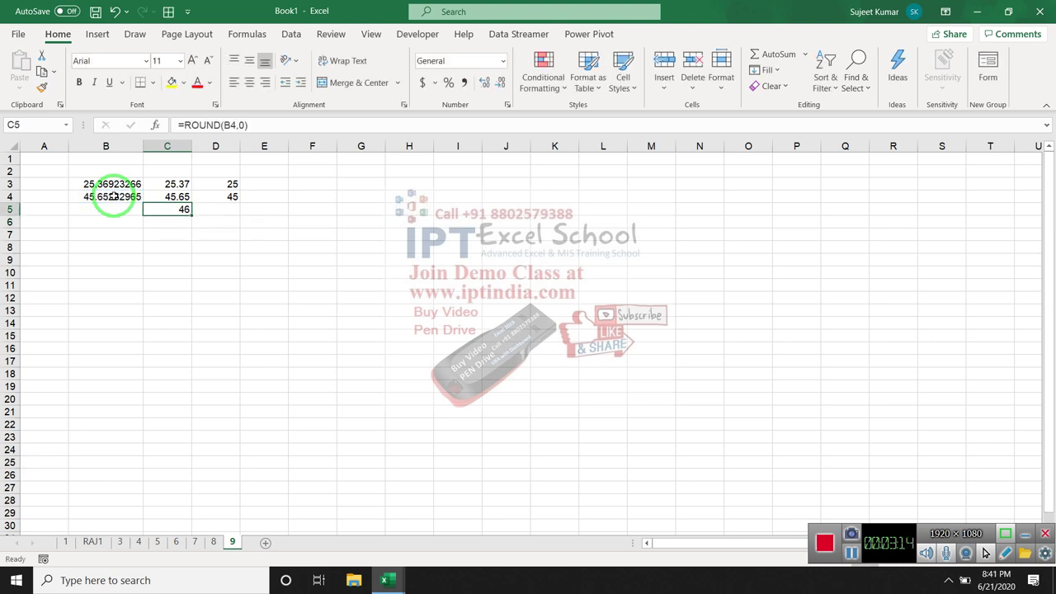
- Enter =ROUNDDOWN(B4,0) in B7, giving 45, and compare it with C5's ROUND formula
key(Down)
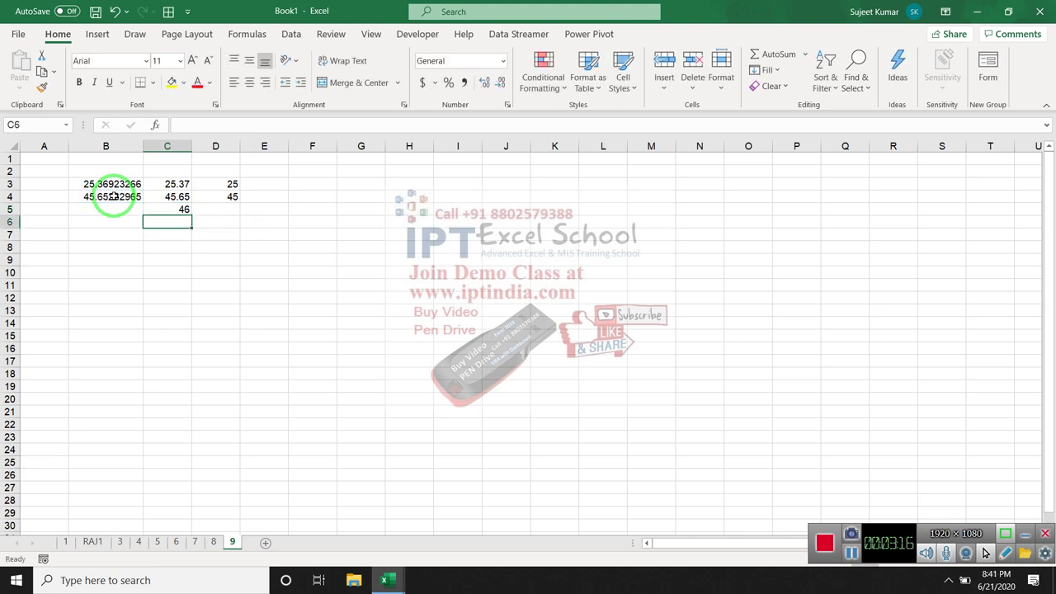
key(Down)
key(Left)
text(=rou)
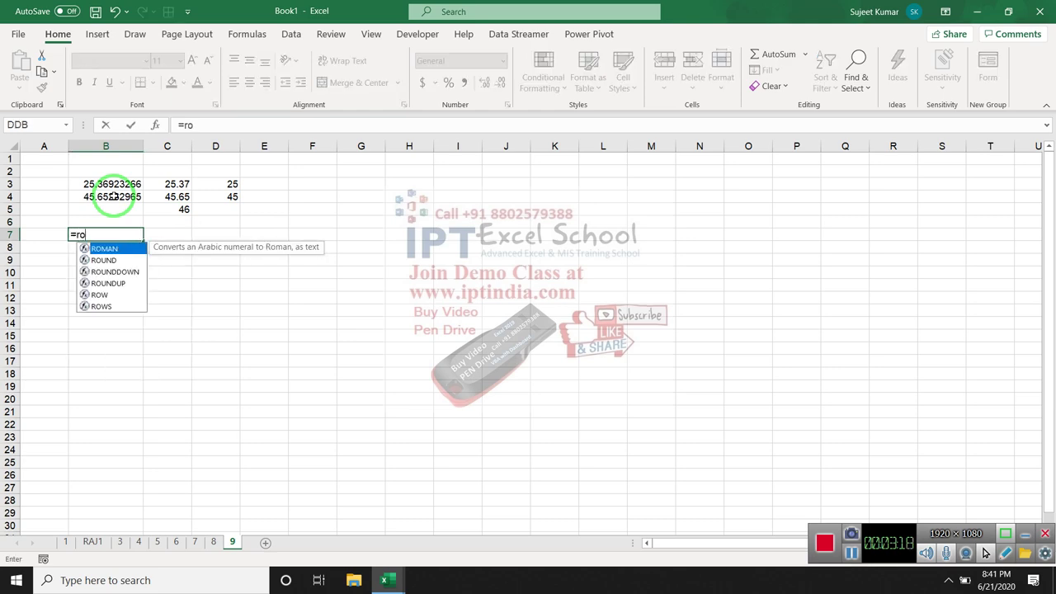
key(Up)
key(Up)
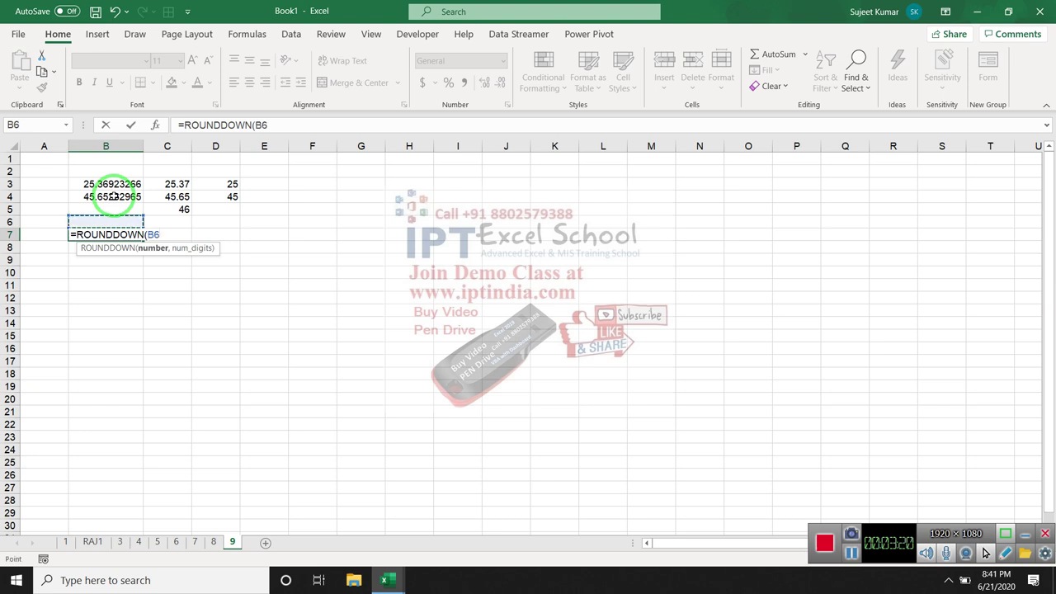
key(Up)
key(Up)
key(Down)
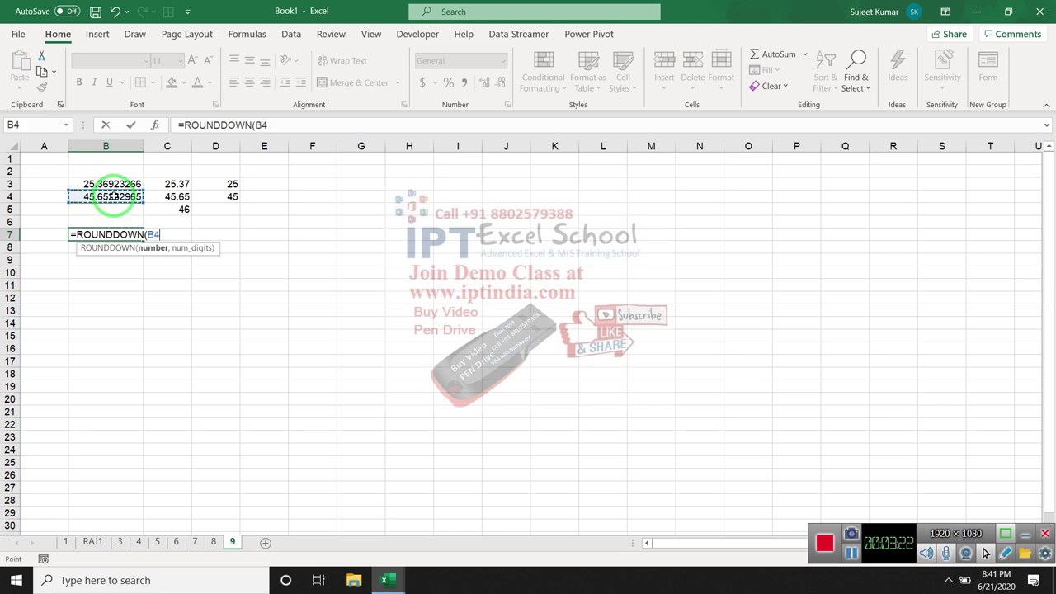
text(,)
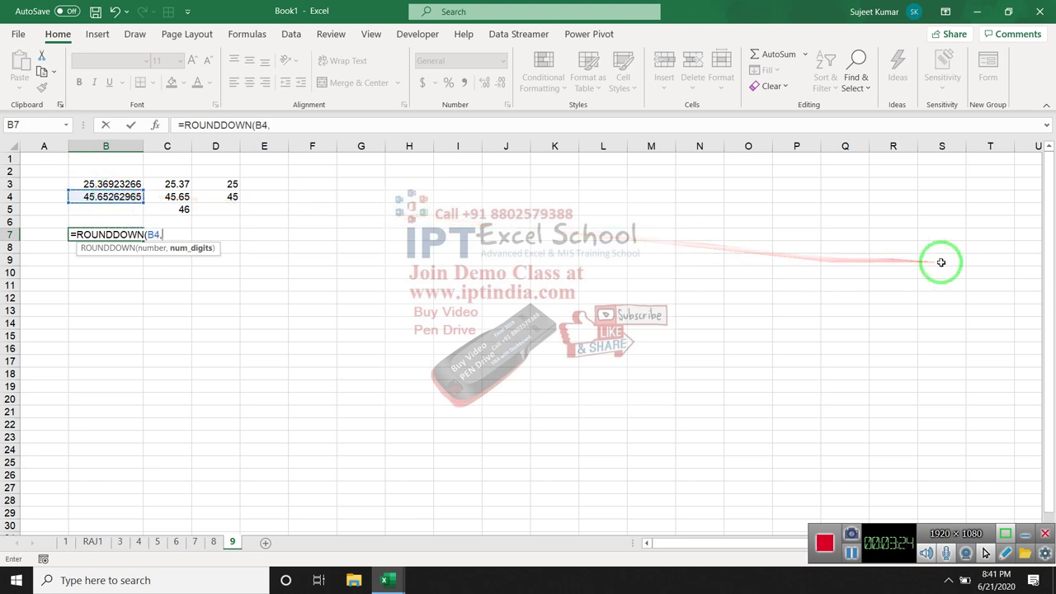
text(0)
key(Return)
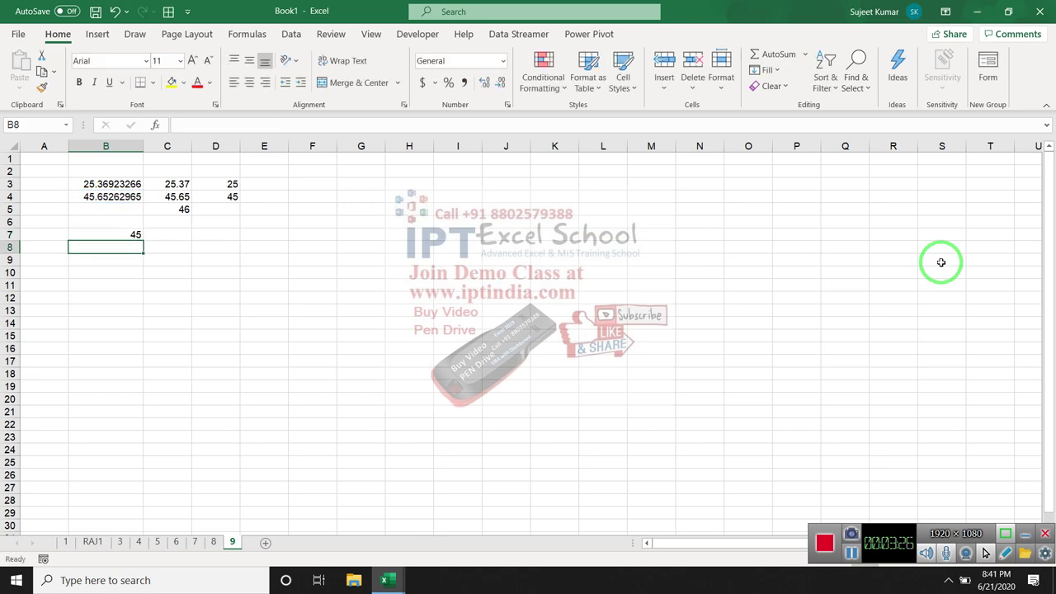
key(Up)
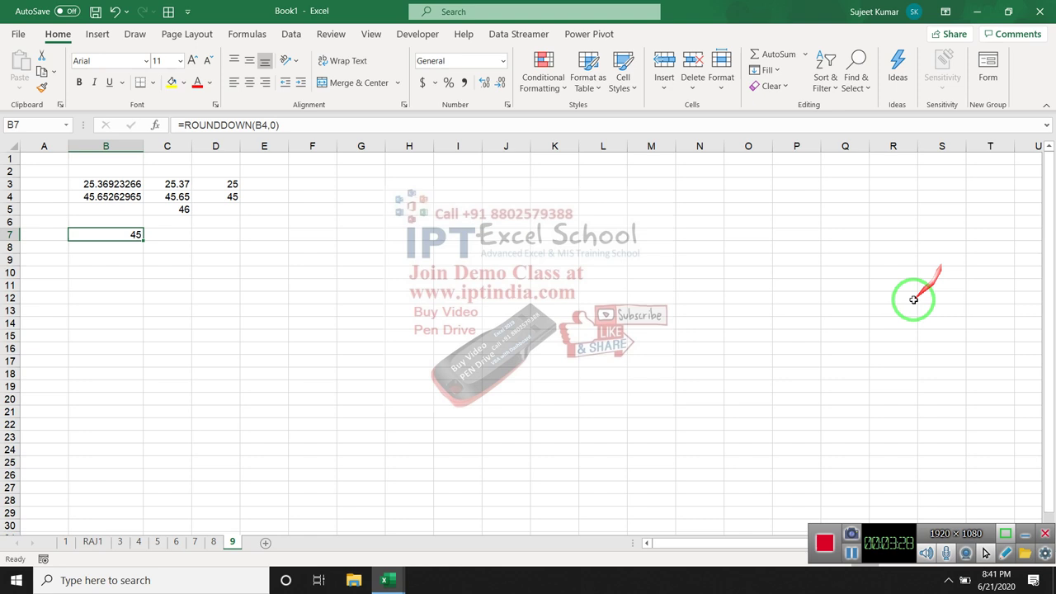
click(180, 209)
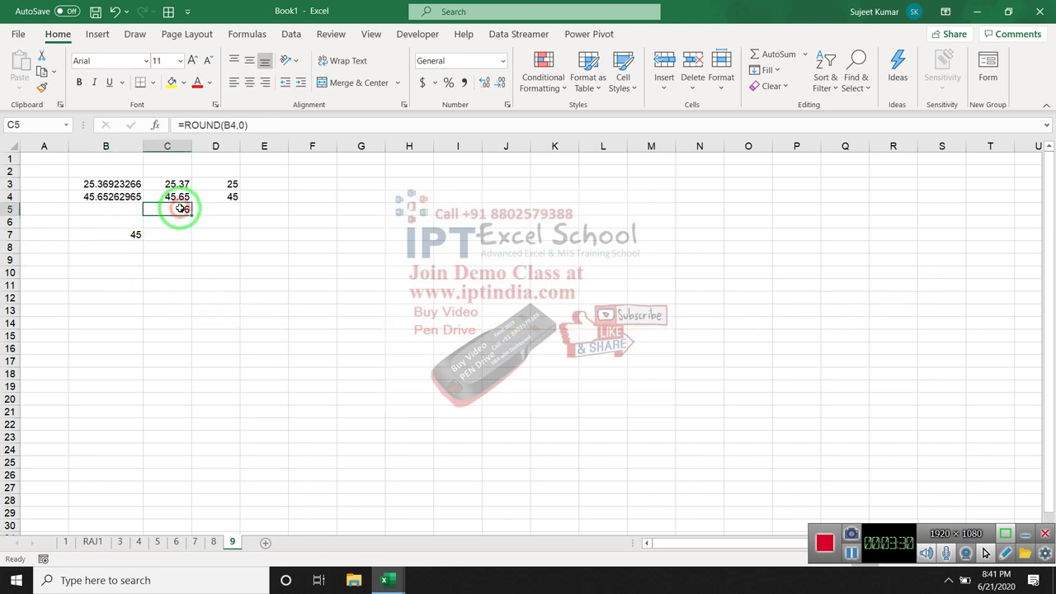
click(107, 234)
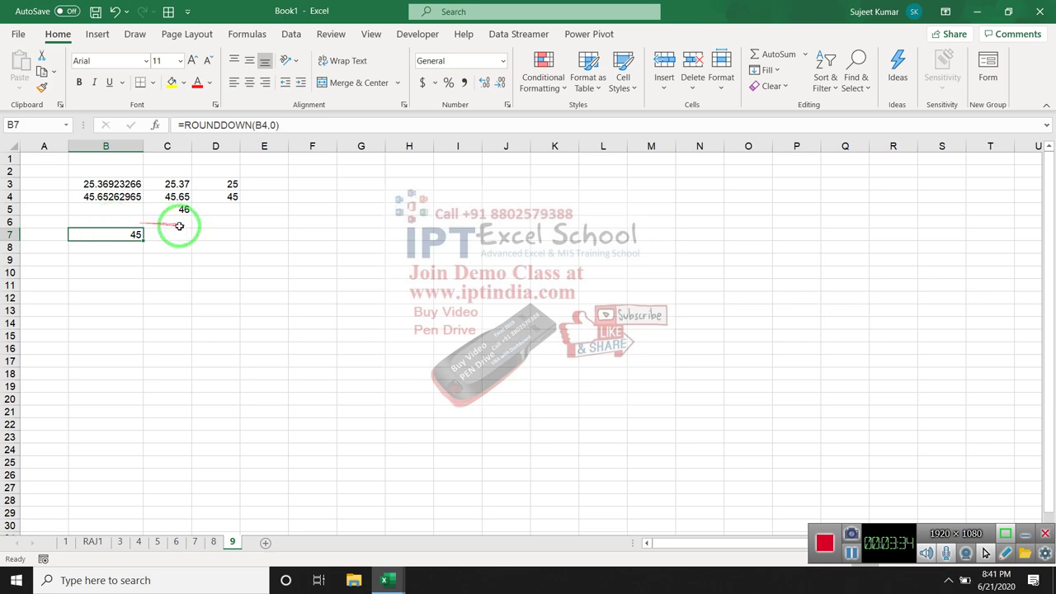
click(172, 232)
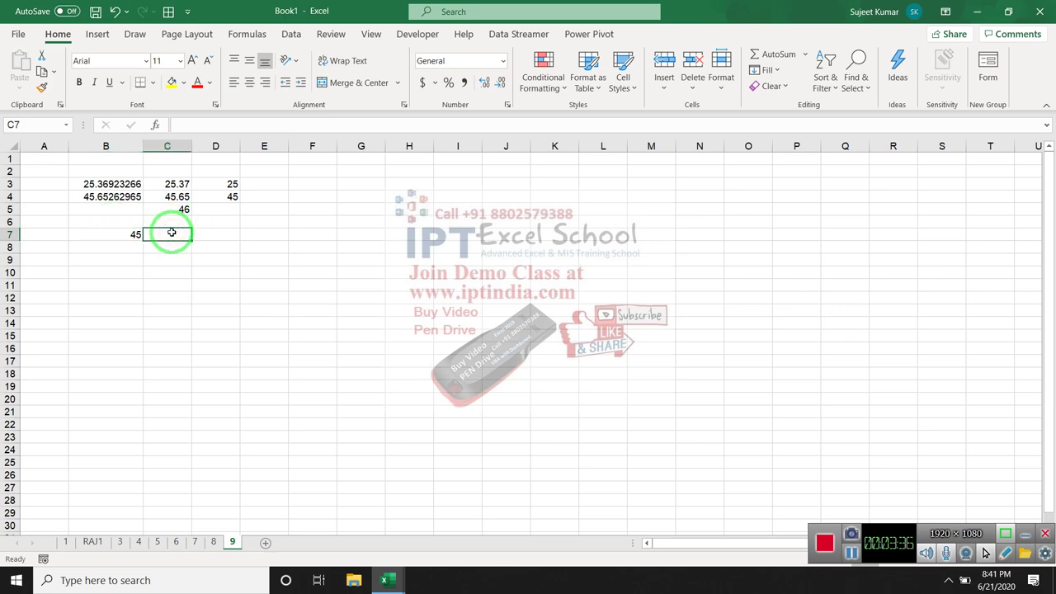
- Enter =ROUNDUP(B4,2) in C7, changing the digits from 0 to 2 so it returns 45.66
text(=r)
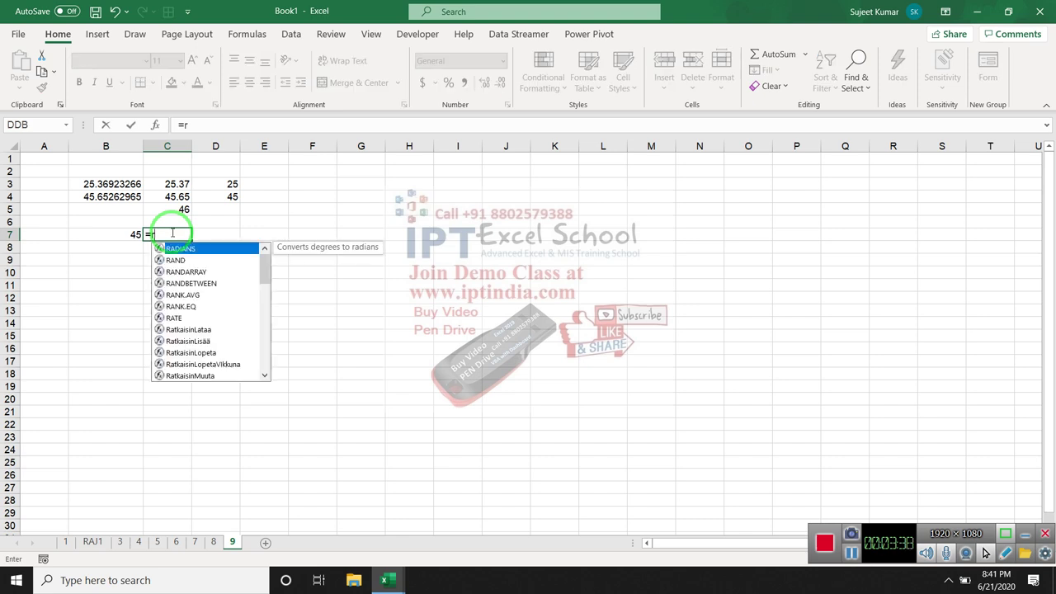
text(ou)
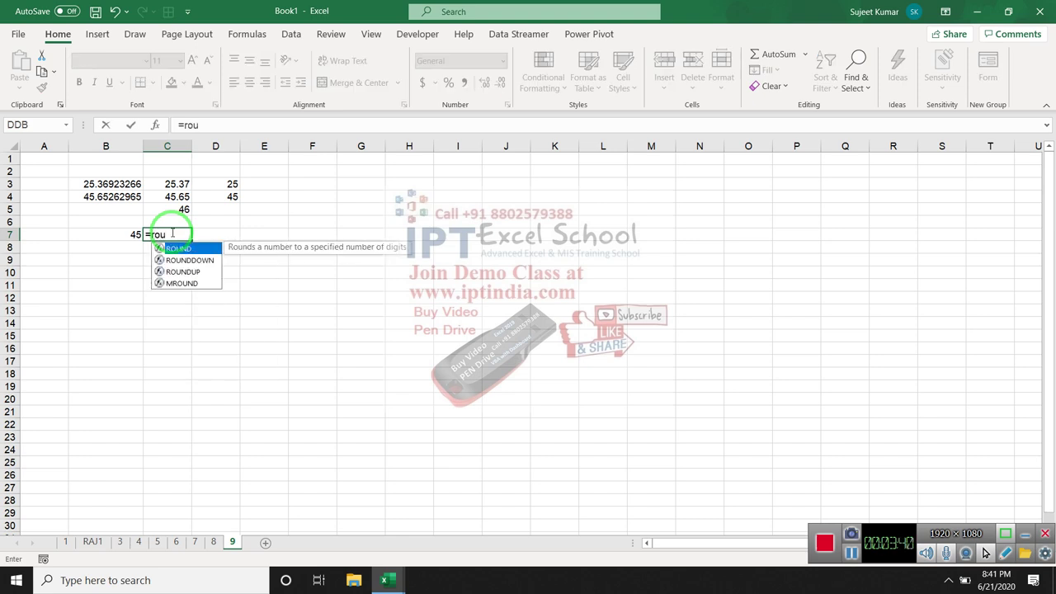
key(Down)
key(Down)
key(Tab)
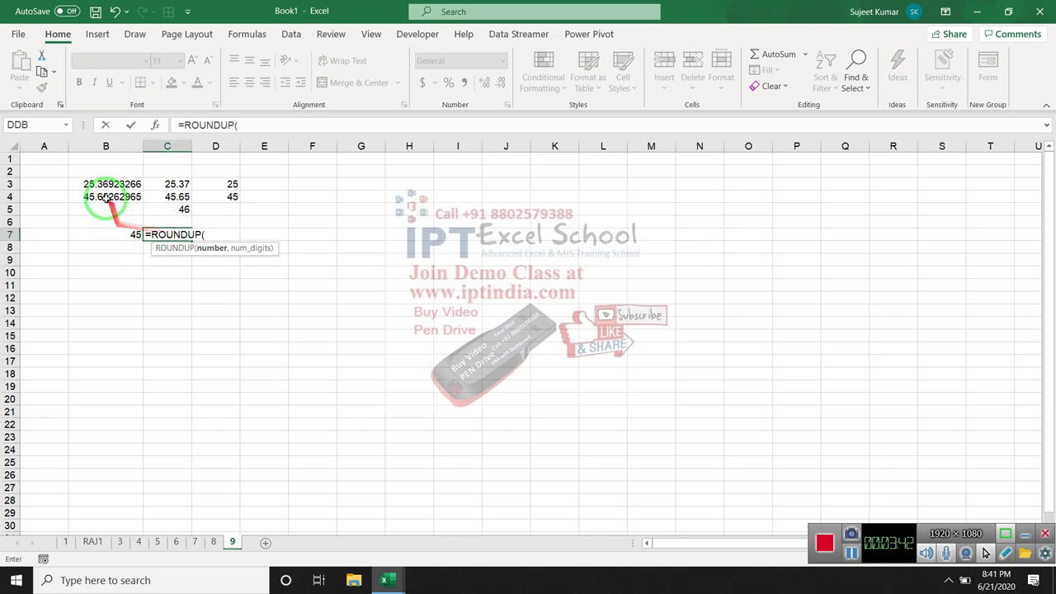
click(103, 196)
text(,0)
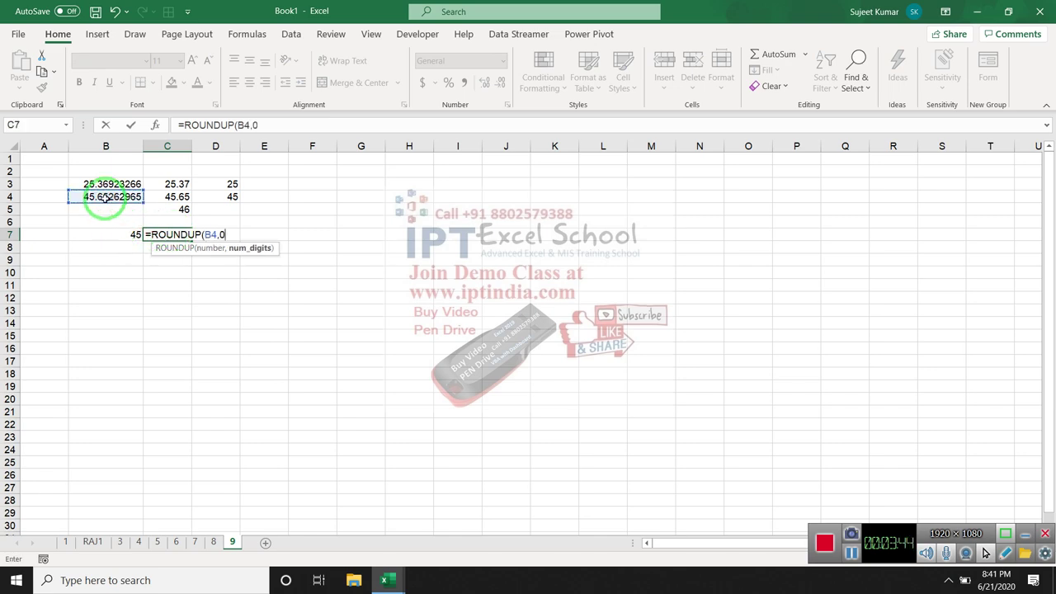
key(ctrl+Return)
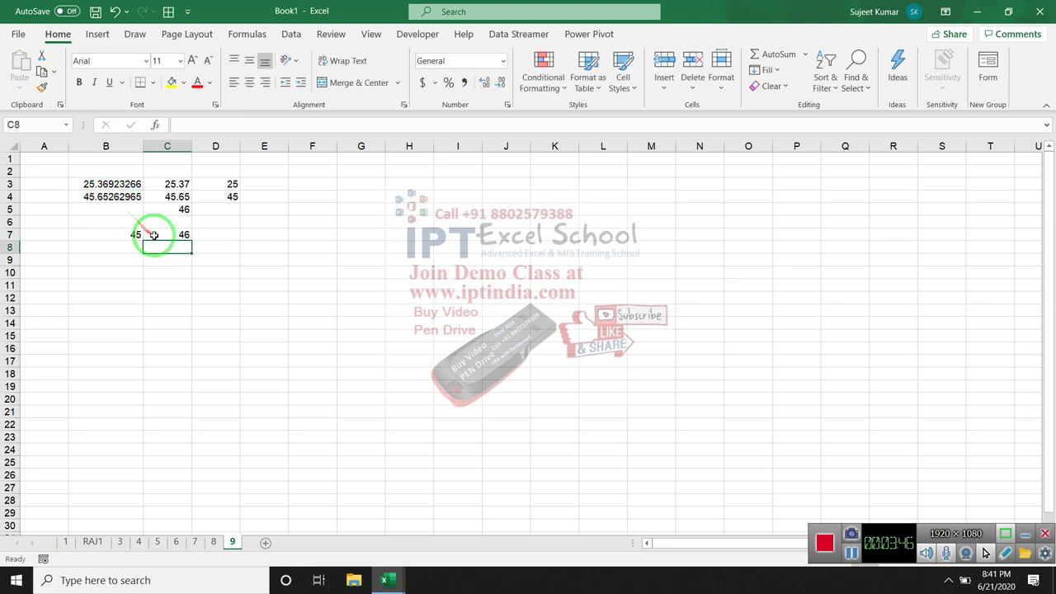
click(254, 123)
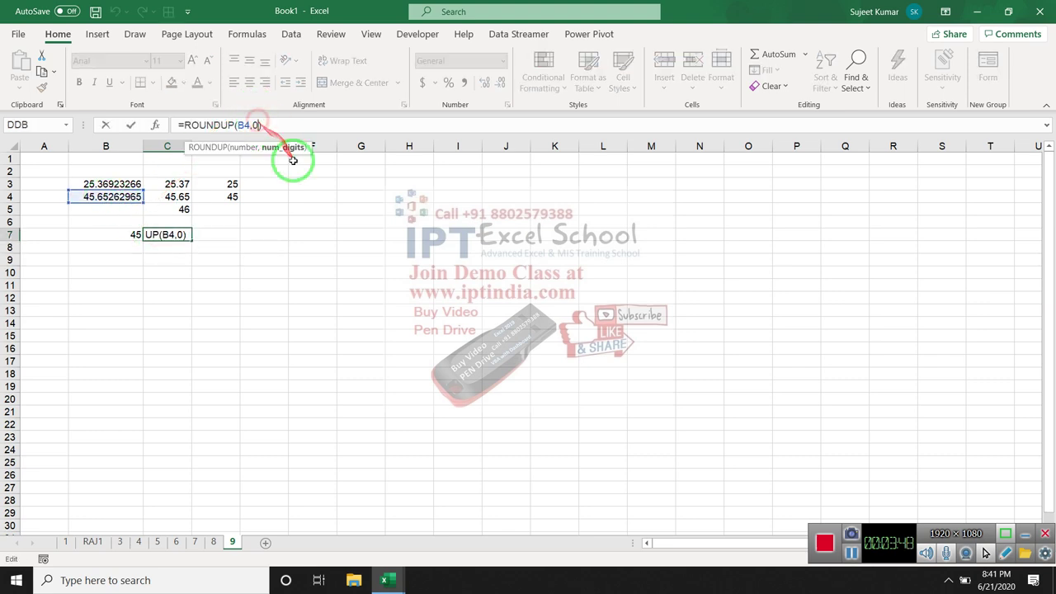
key(BackSpace)
text(2)
key(Return)
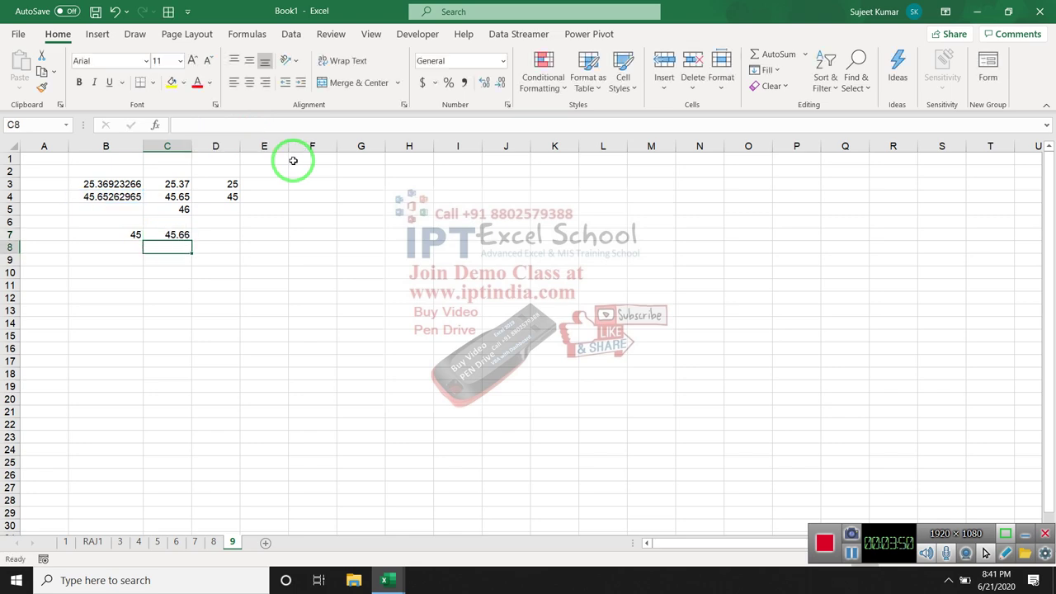
key(Up)
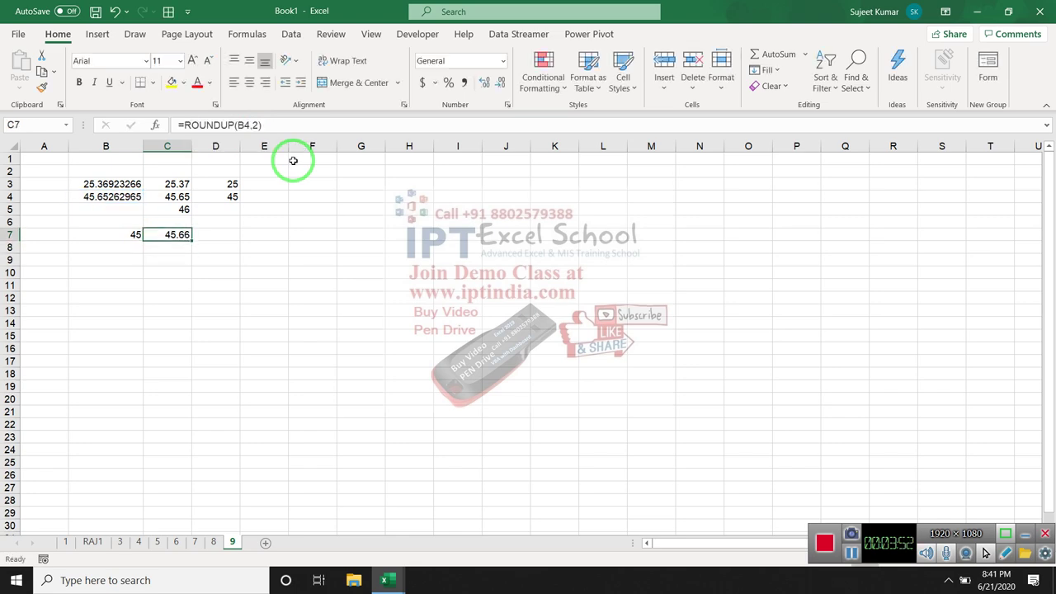
- Temporarily change B4 to 45.612629652 and check that C7 now rounds up to 45.62
click(106, 200)
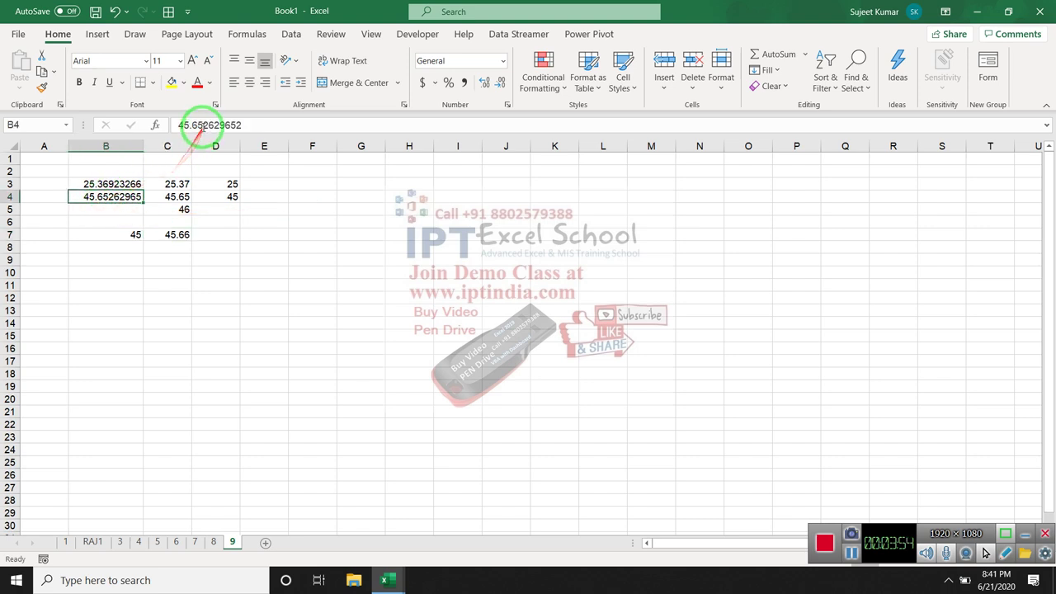
click(204, 124)
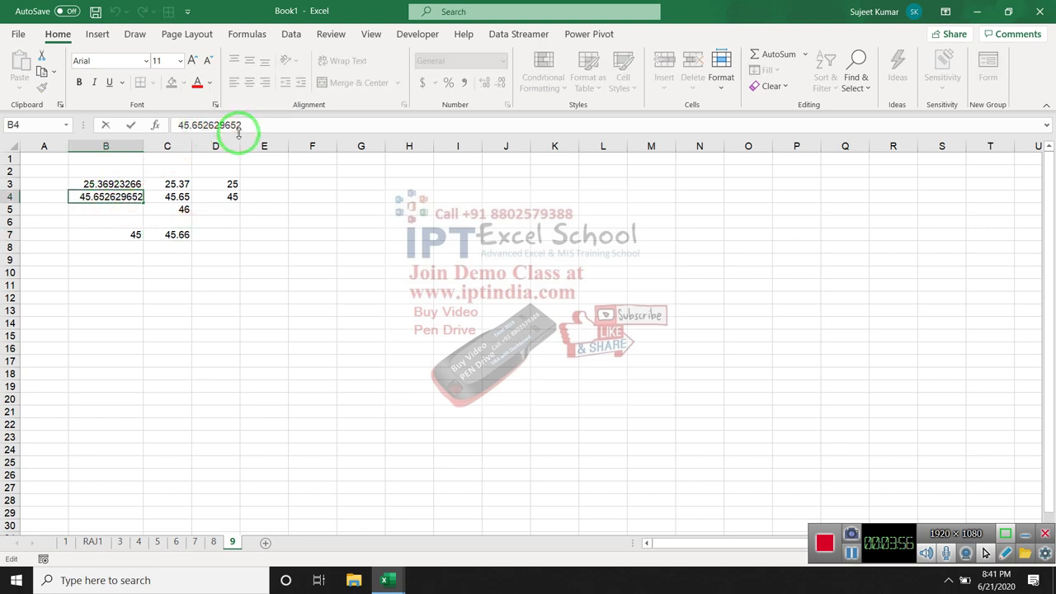
key(Delete)
text(1)
key(Return)
click(178, 235)
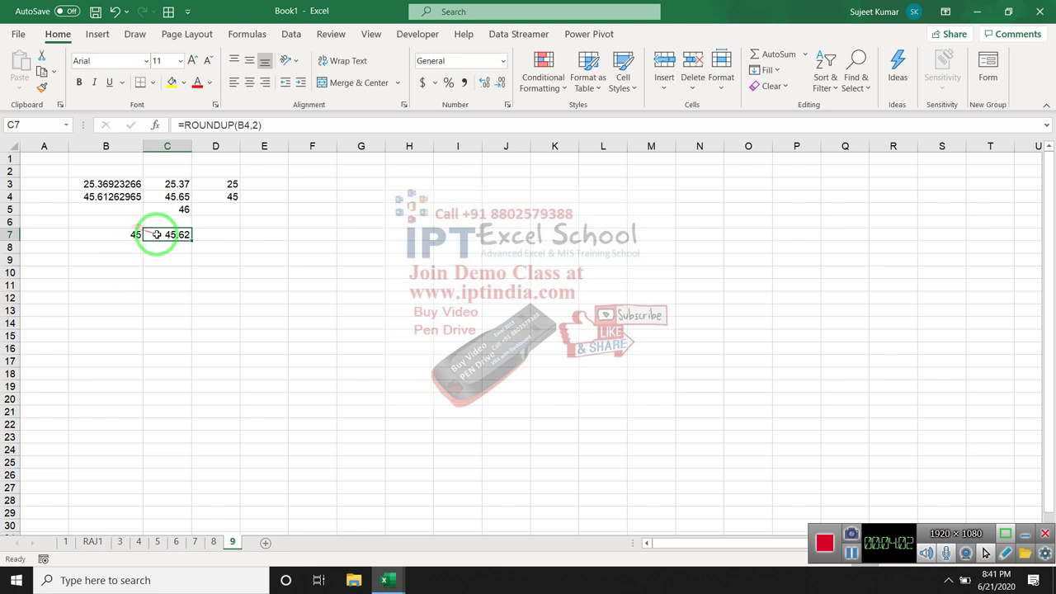
- Restore B4's original value of 45.65662965
click(106, 196)
double_click(105, 196)
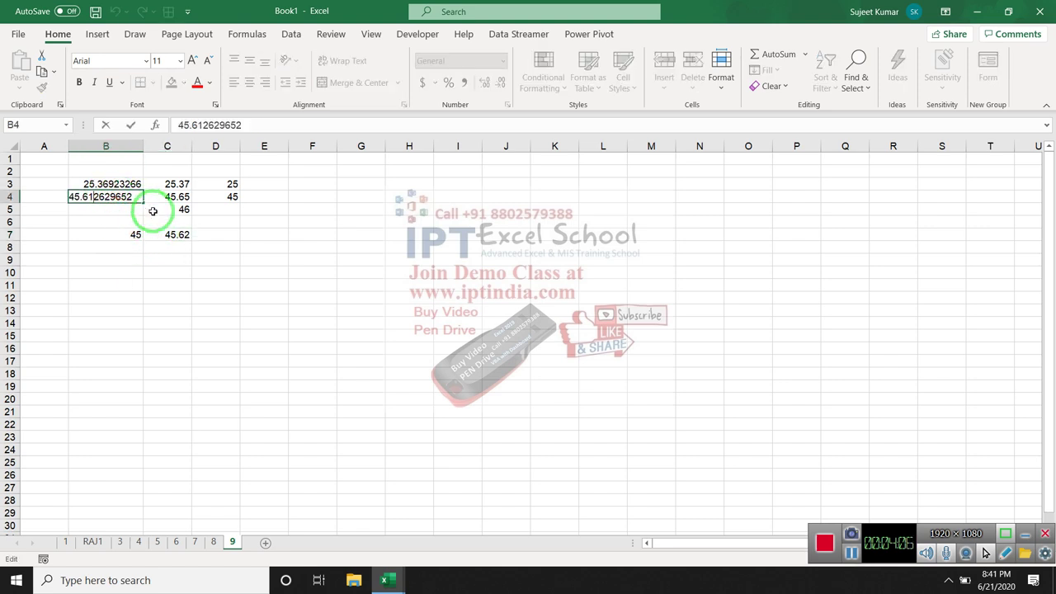
key(Delete)
text(5)
key(Right)
key(BackSpace)
text(6)
key(Return)
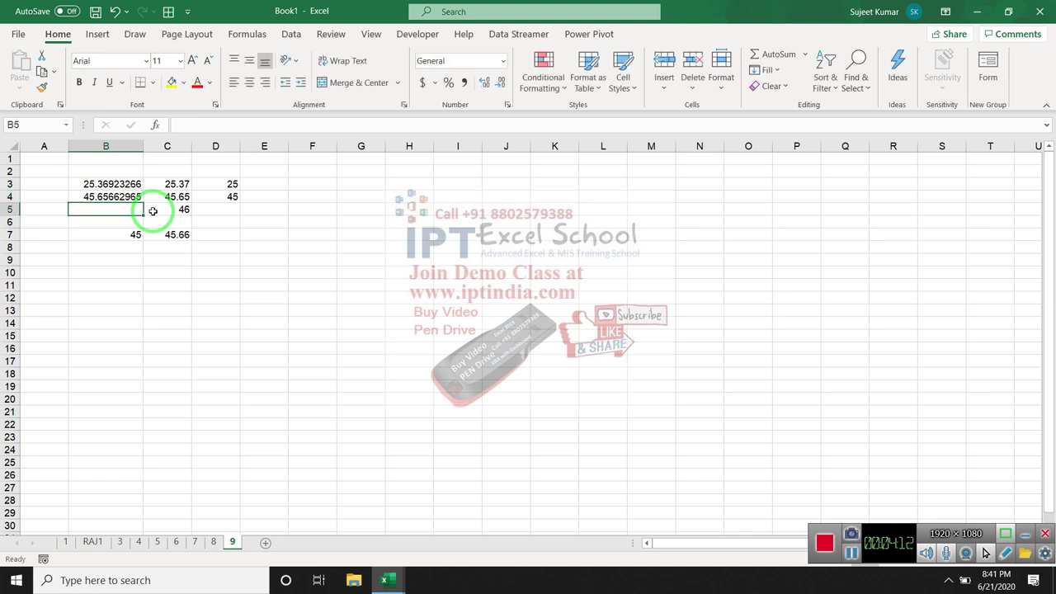
- Review the ROUND, ROUNDDOWN and ROUNDUP formulas in C5, B7 and C7 and highlight the example values
key(Up)
key(Right)
key(Right)
key(Left)
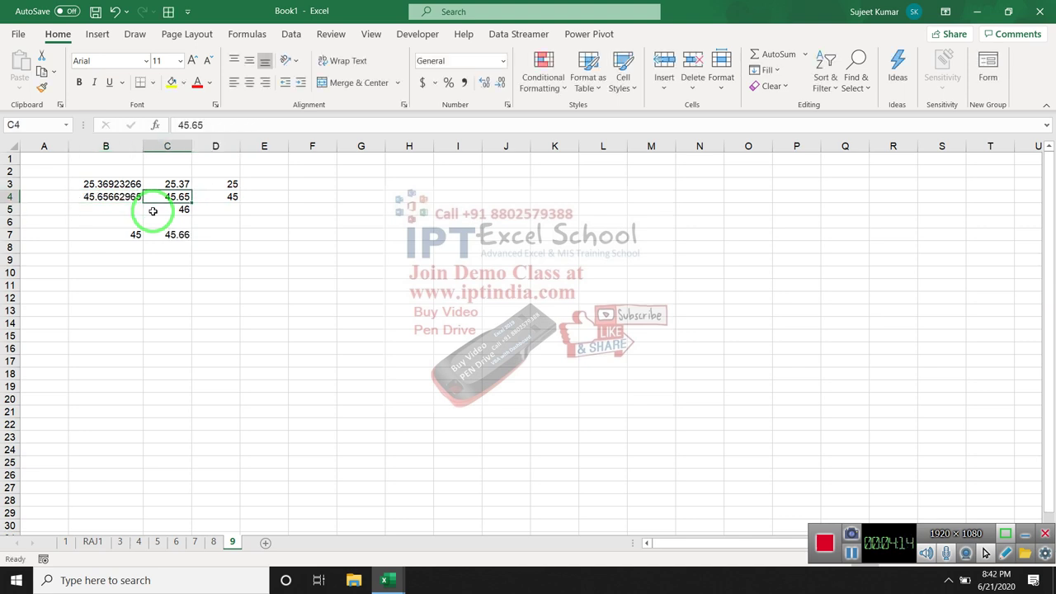
key(Down)
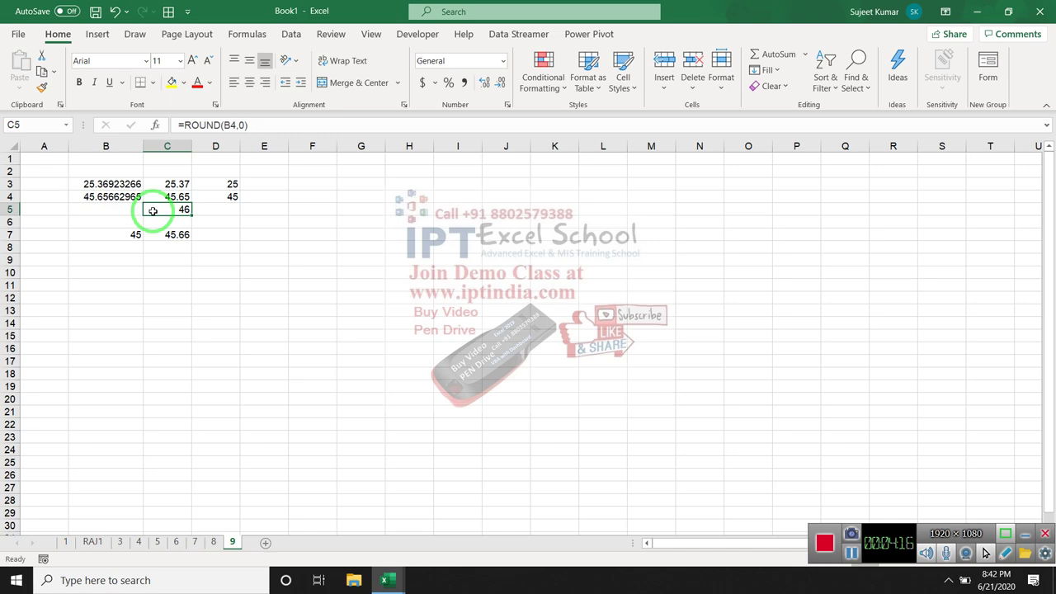
key(Down)
key(Down)
key(Left)
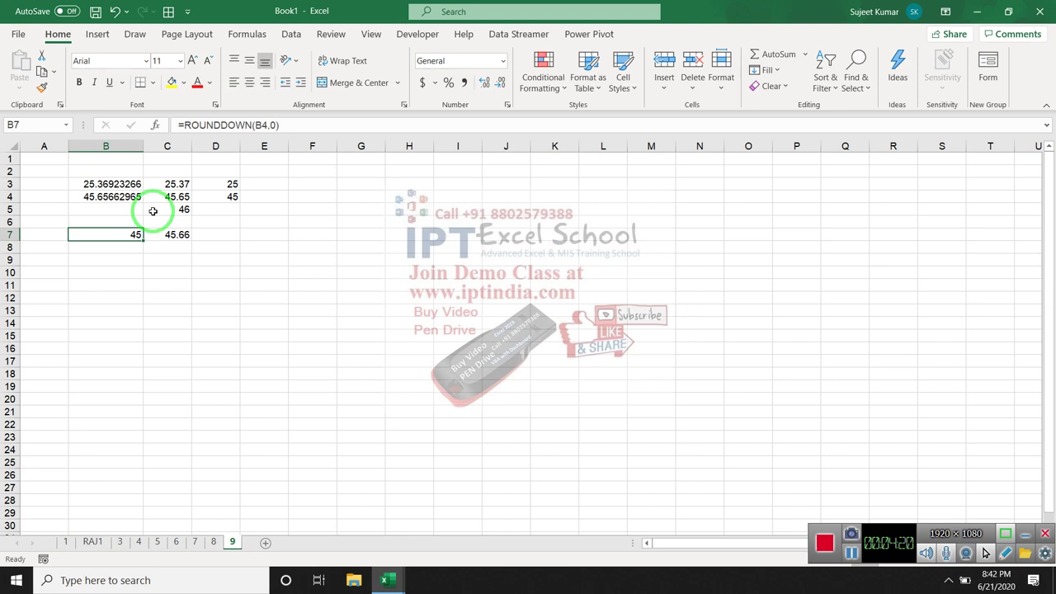
key(Right)
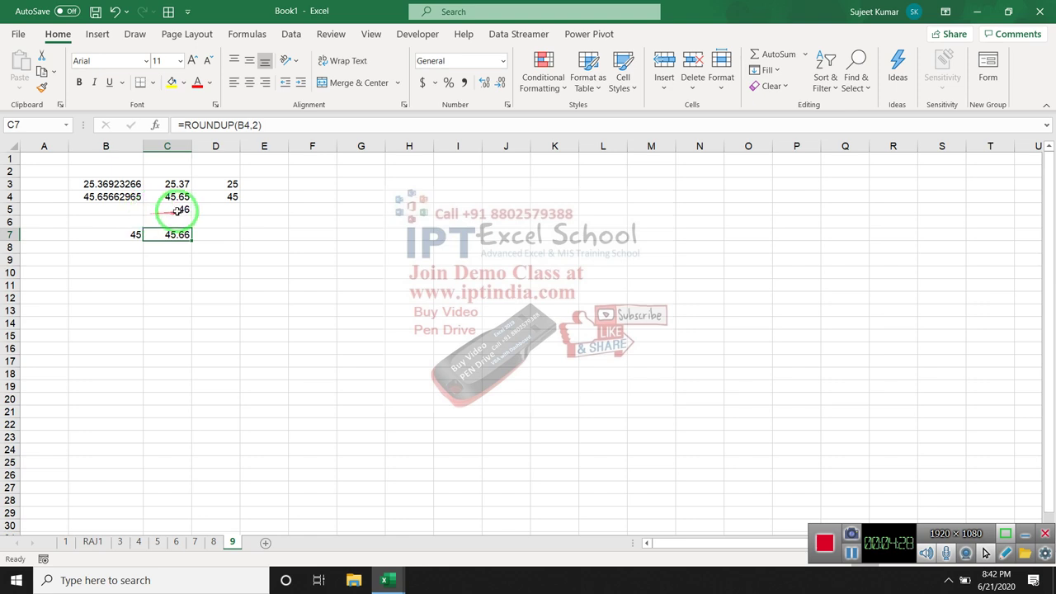
click(181, 208)
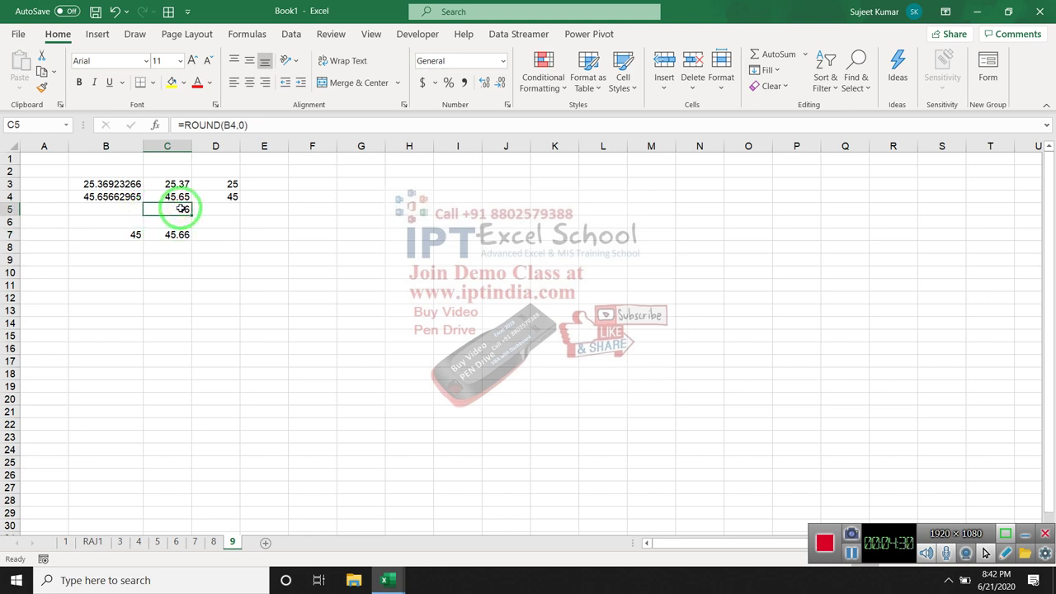
click(103, 239)
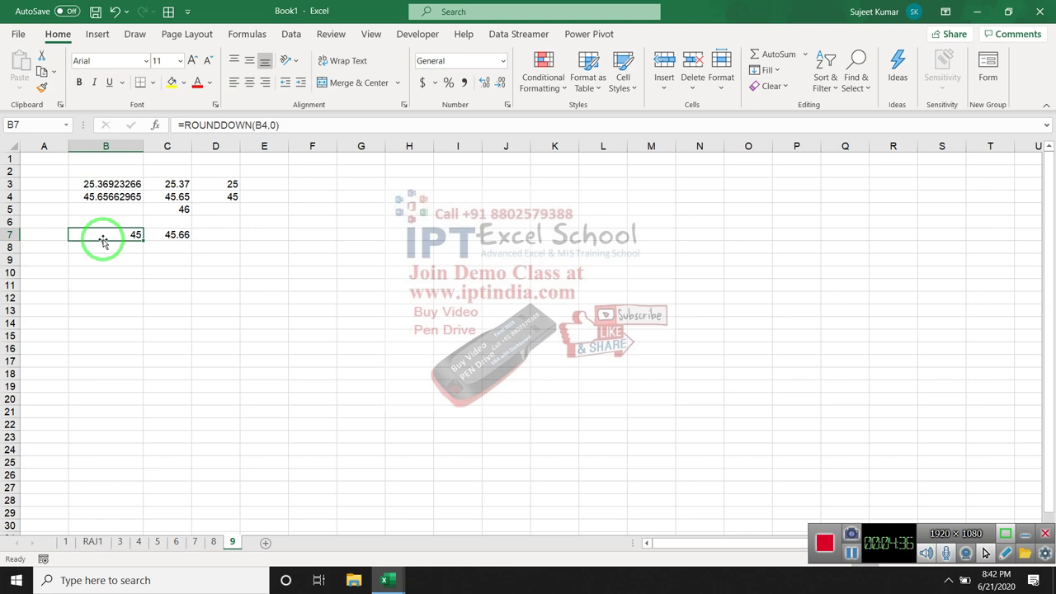
click(150, 239)
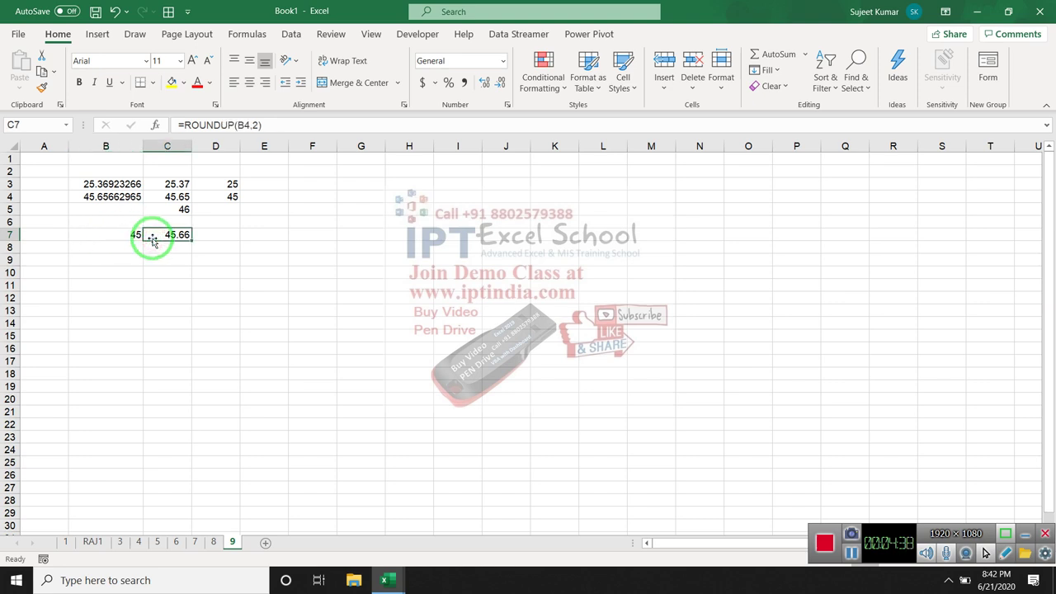
mouse_move(86, 164)
mouse_down()
mouse_move(112, 208)
mouse_move(257, 237)
mouse_up()
click(124, 295)
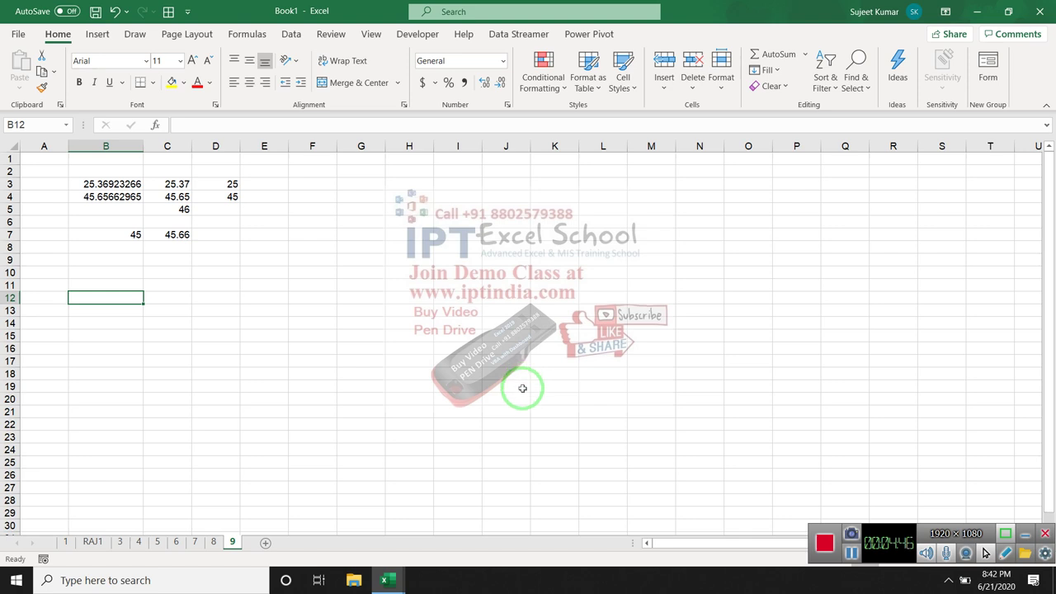
- Enter 45430 in B12 and =CEILING.MATH(B12,1000) in C12, returning 46000
text(454)
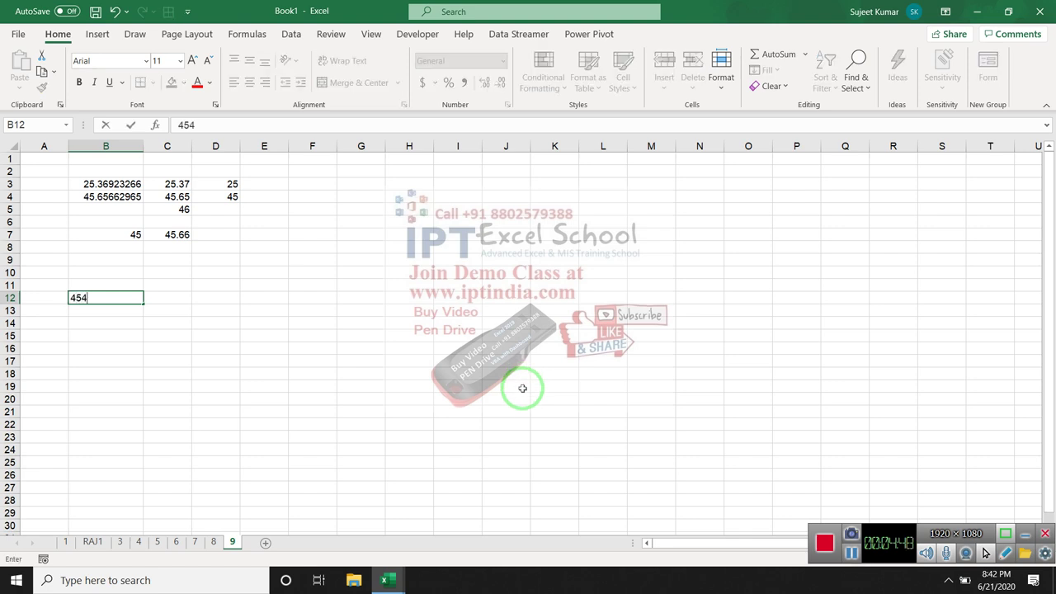
text(30)
key(Return)
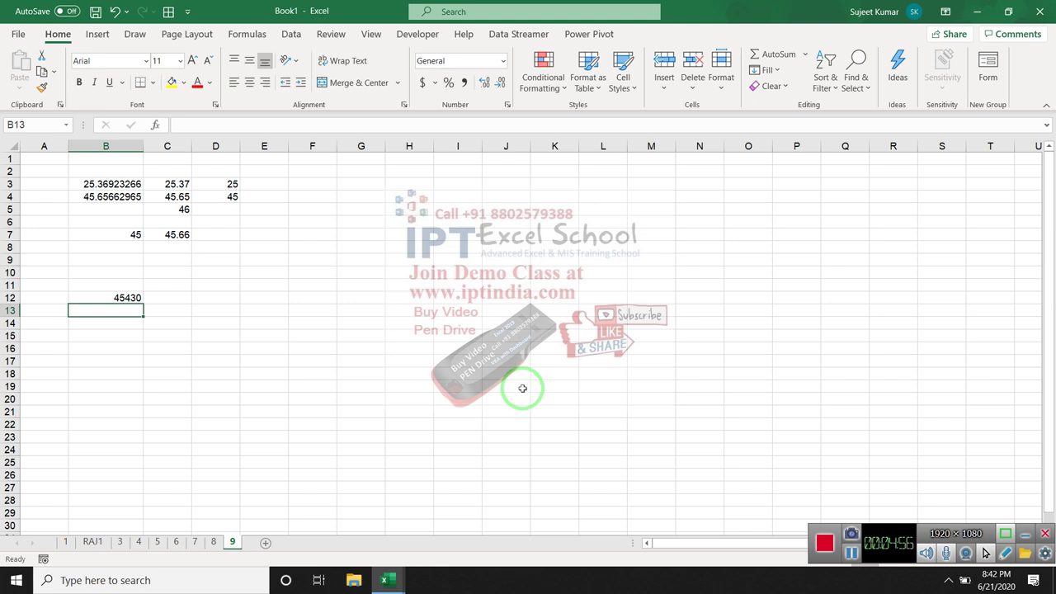
key(Up)
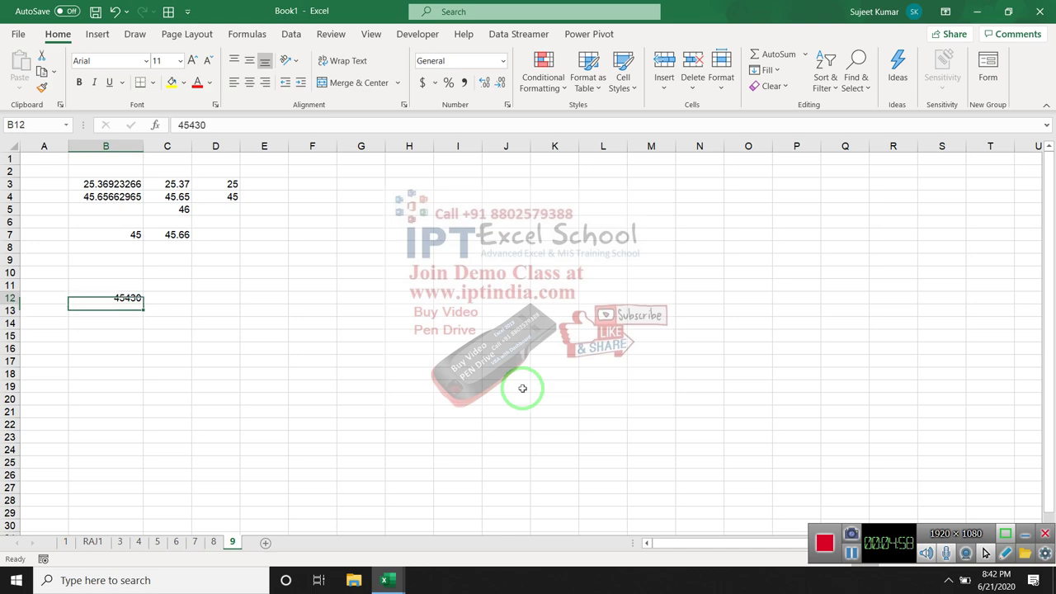
key(Right)
text(=c)
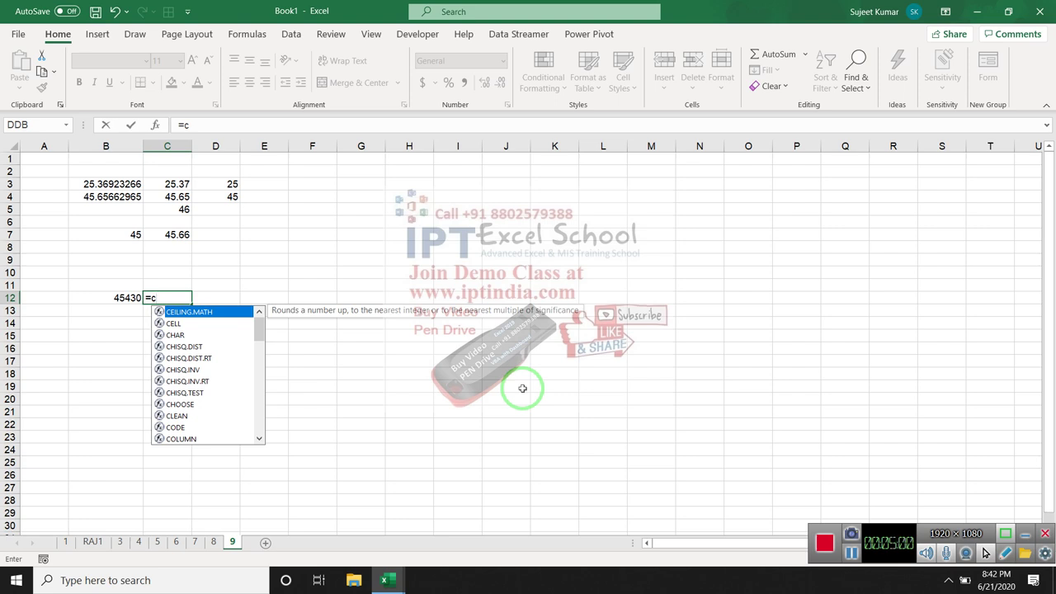
text(ell)
key(Tab)
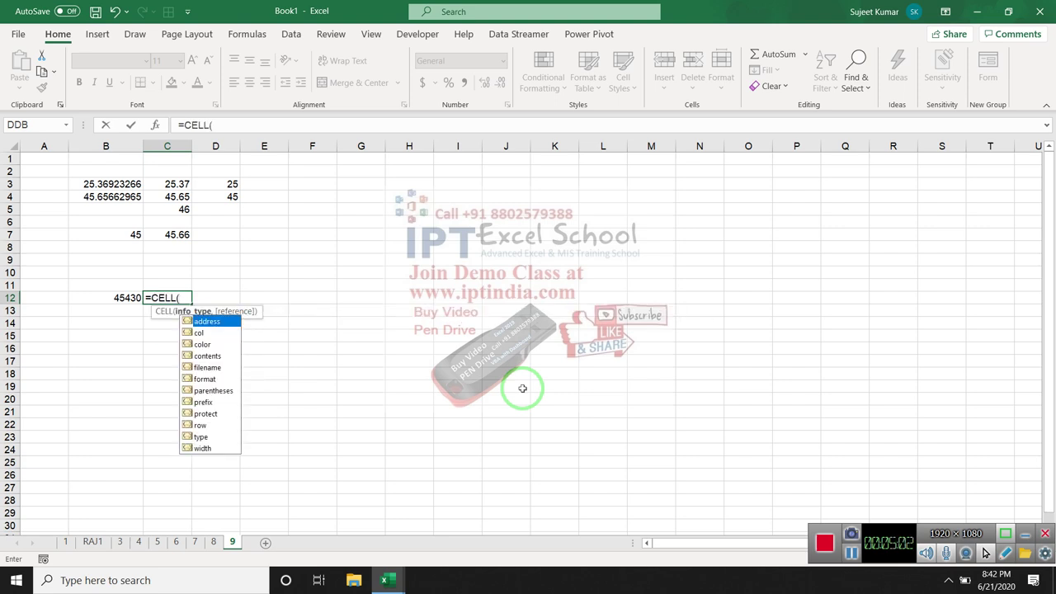
key(BackSpace)
key(BackSpace)
key(BackSpace)
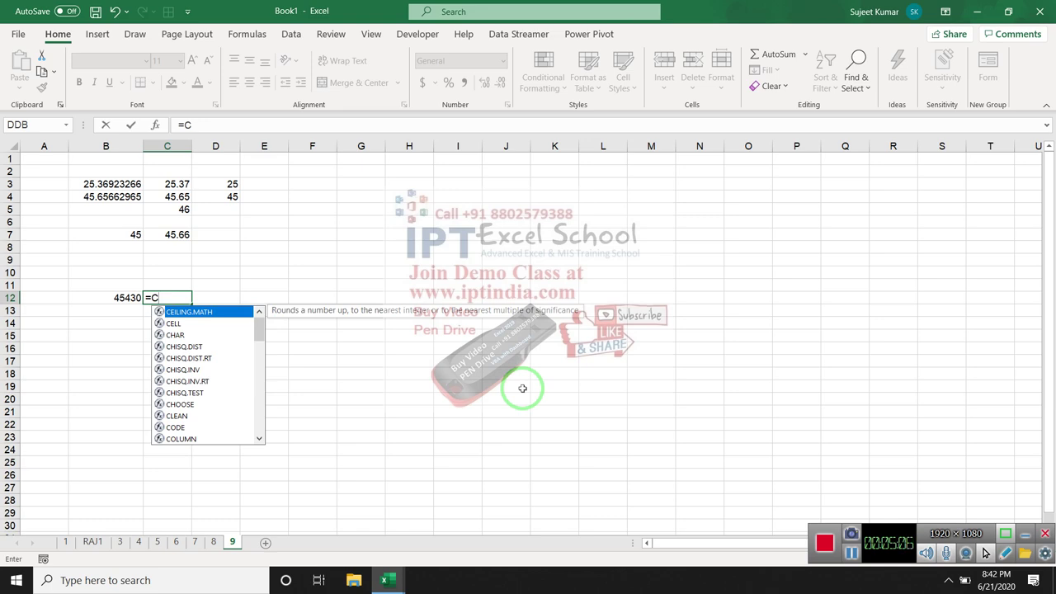
key(Tab)
key(Left)
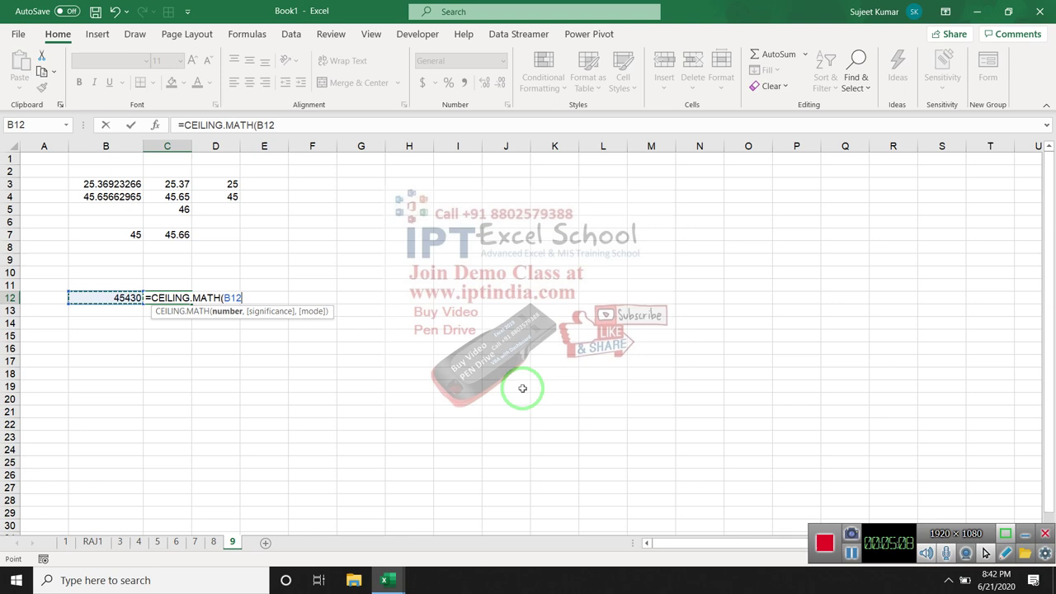
text(,100)
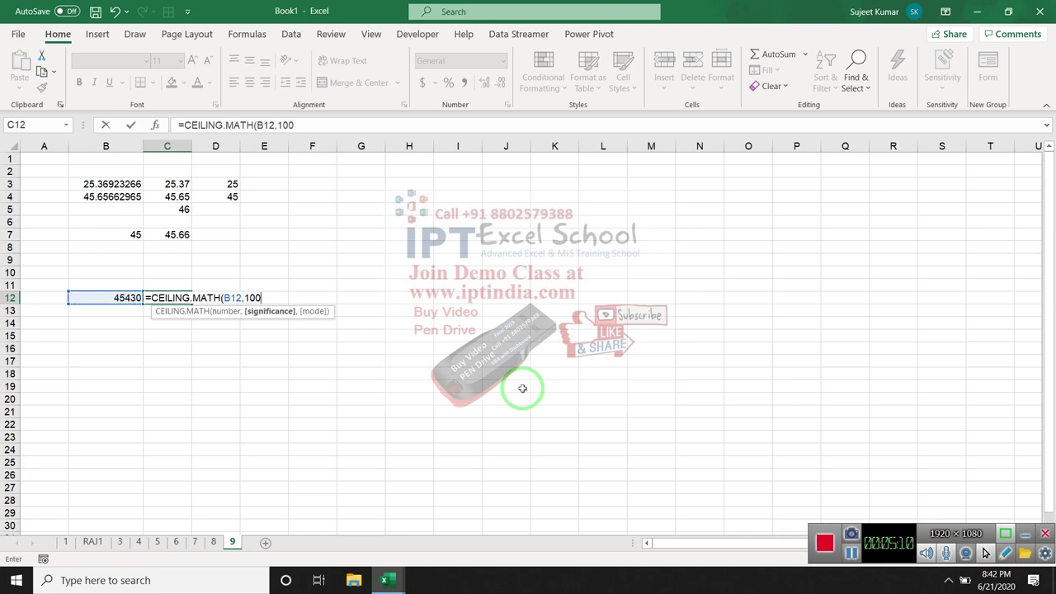
text(0)
key(ctrl+Return)
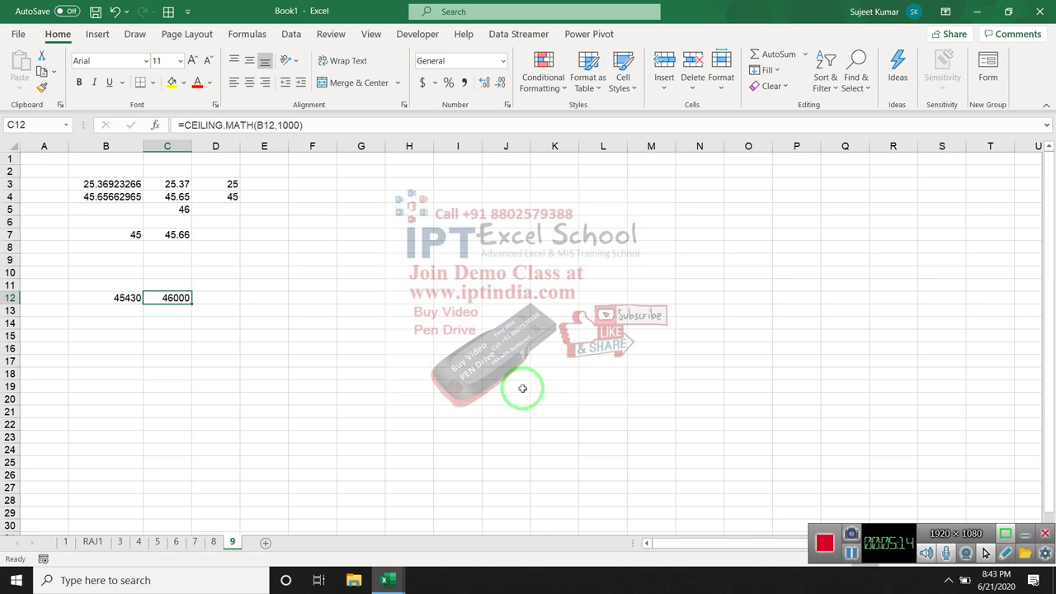
key(Right)
- Enter =FLOOR(B12,1000) in D12 to round B12 down to the thousand
text(=)
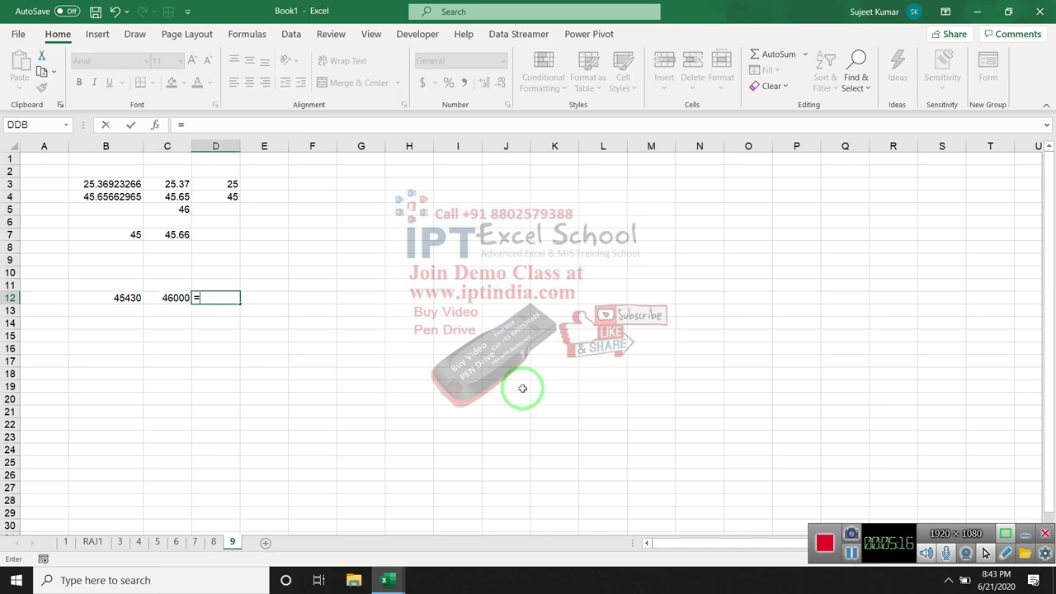
text(flo)
key(Down)
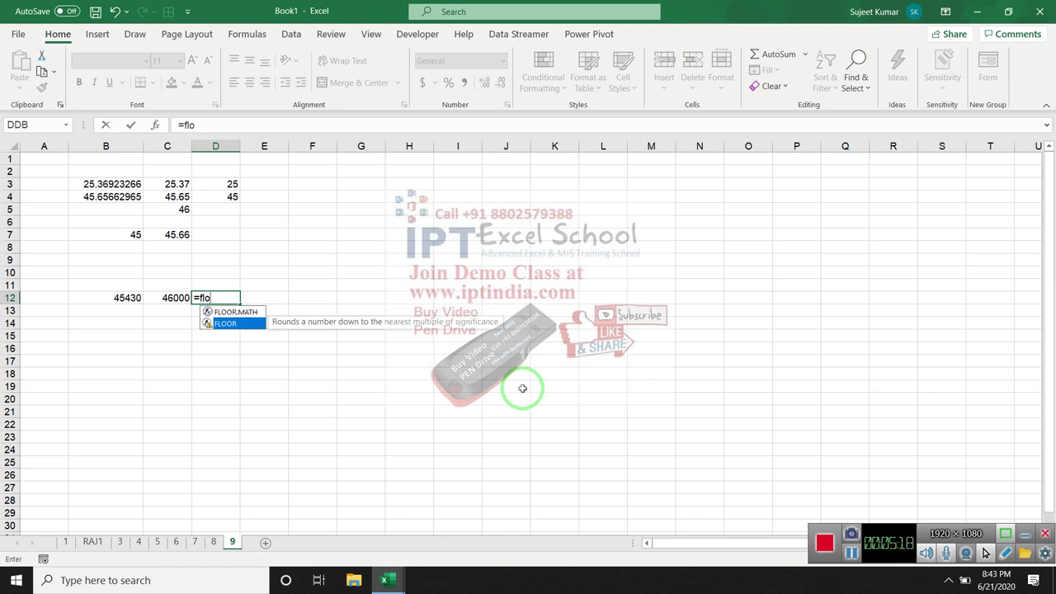
key(Tab)
key(Left)
key(Left)
text(,)
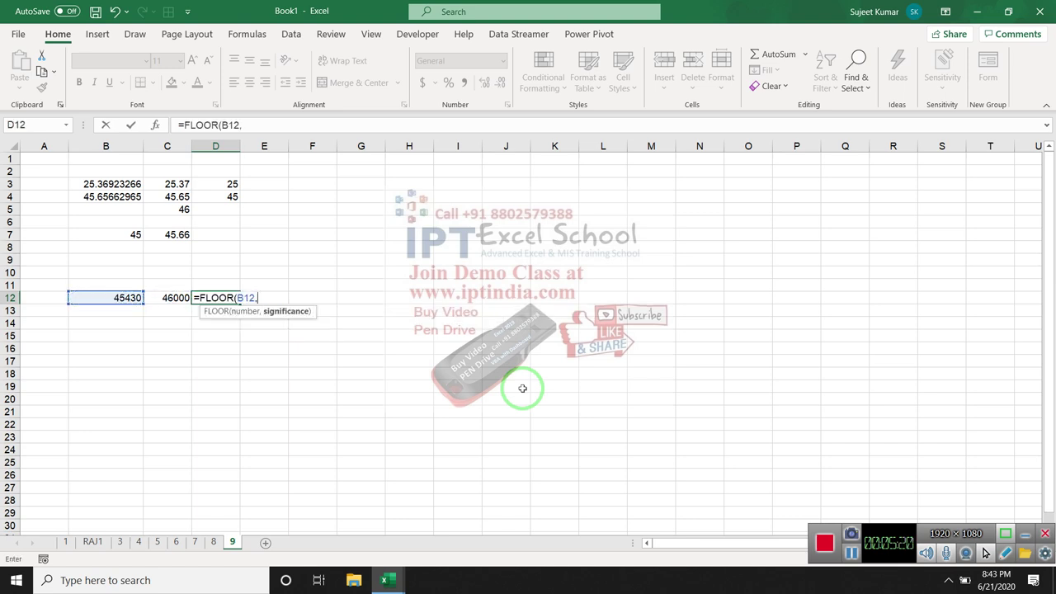
text(1000)
text())
key(Return)
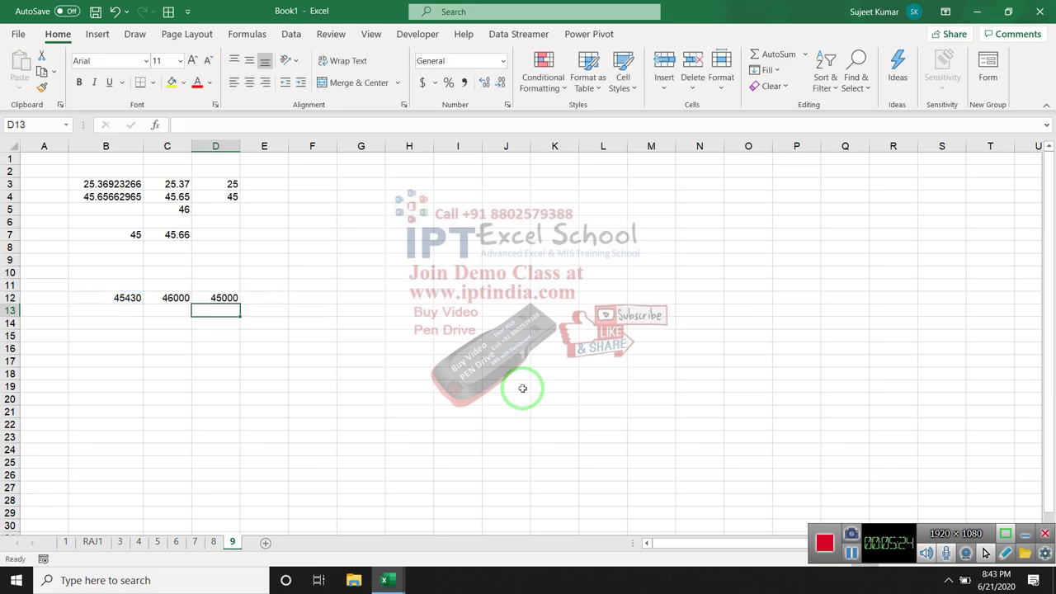
- Change B12 to 589625 so C12 shows 590000 and D12 shows 589000
key(Up)
key(Left)
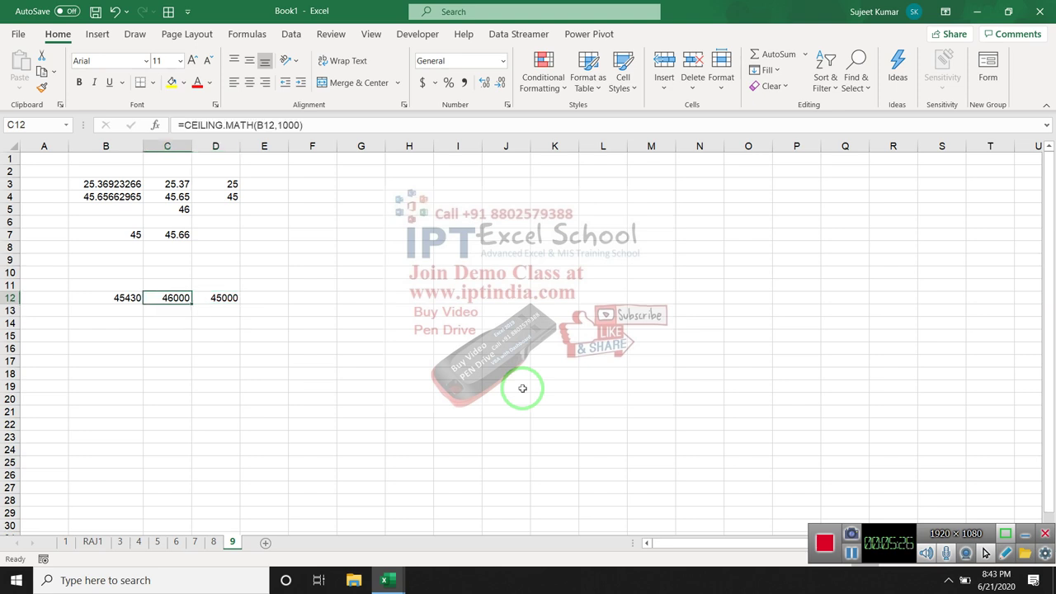
key(Left)
text(589)
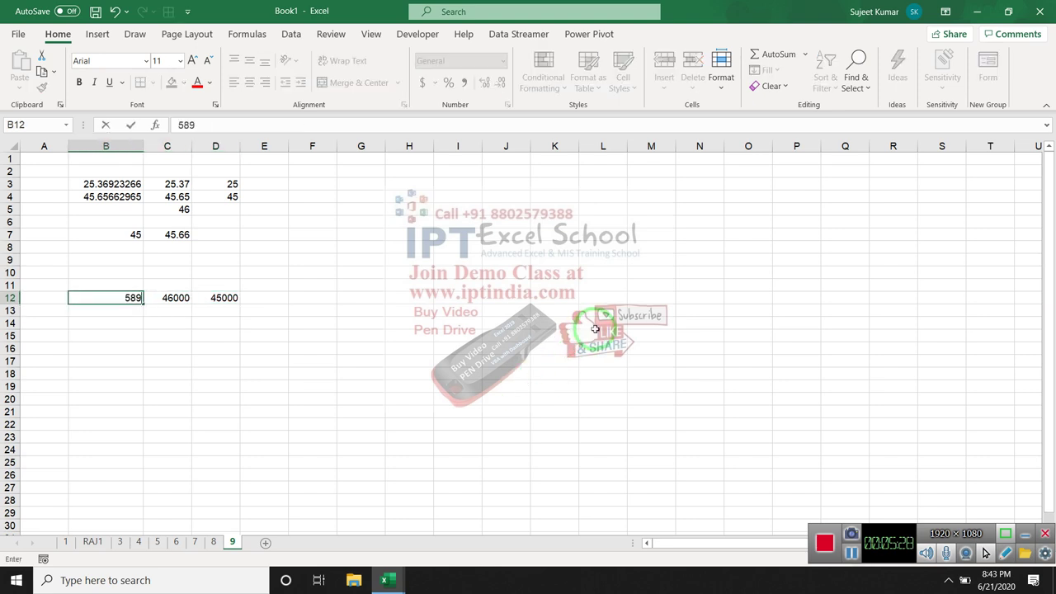
text(625)
key(Return)
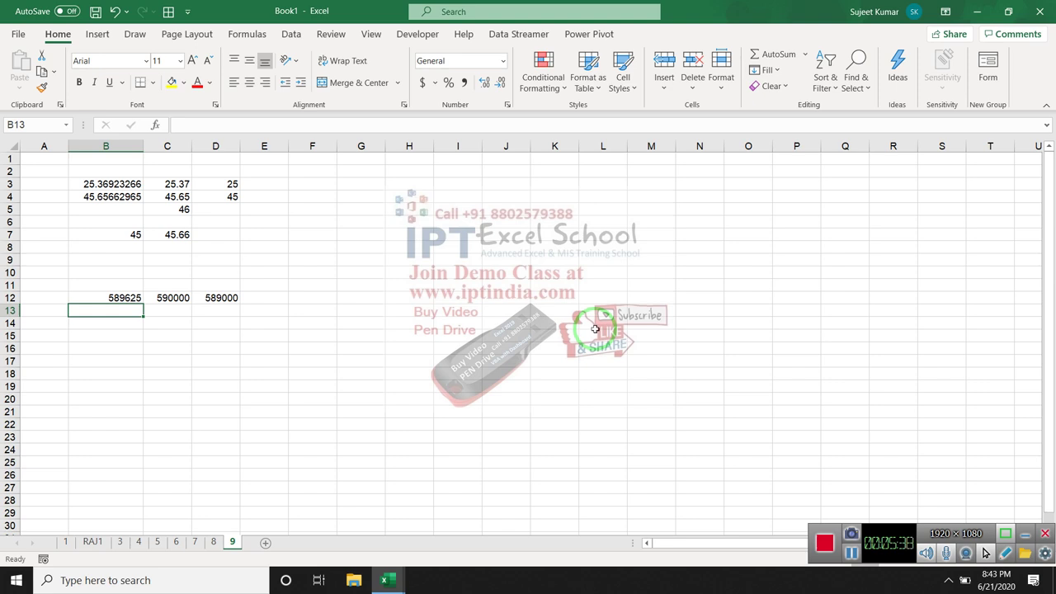
click(166, 298)
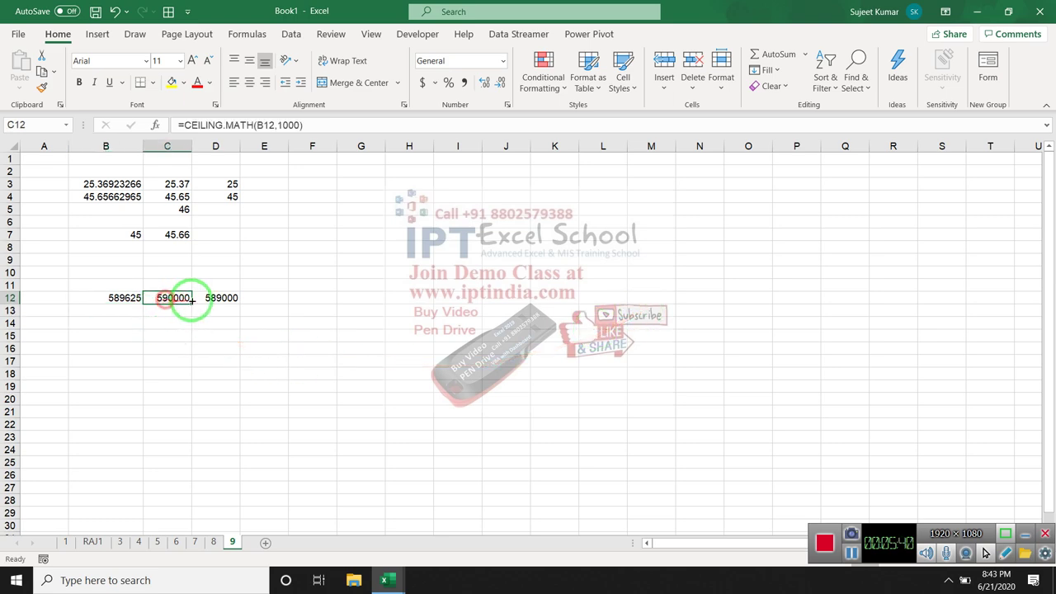
click(224, 340)
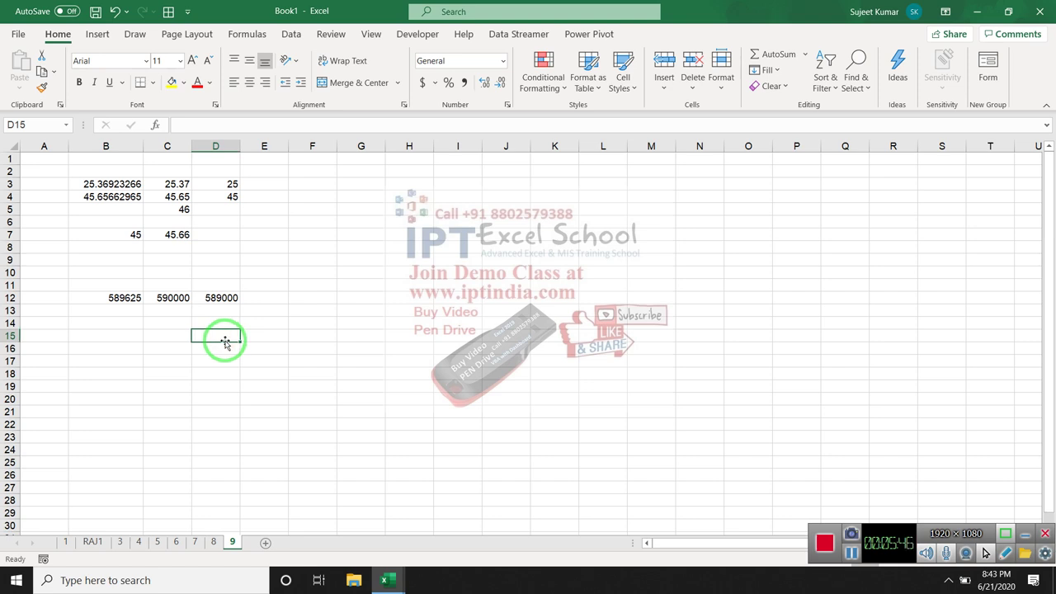
- Select the example area A2:E16, then minimize Excel with Windows+D to show the desktop
drag(49, 171, 263, 349)
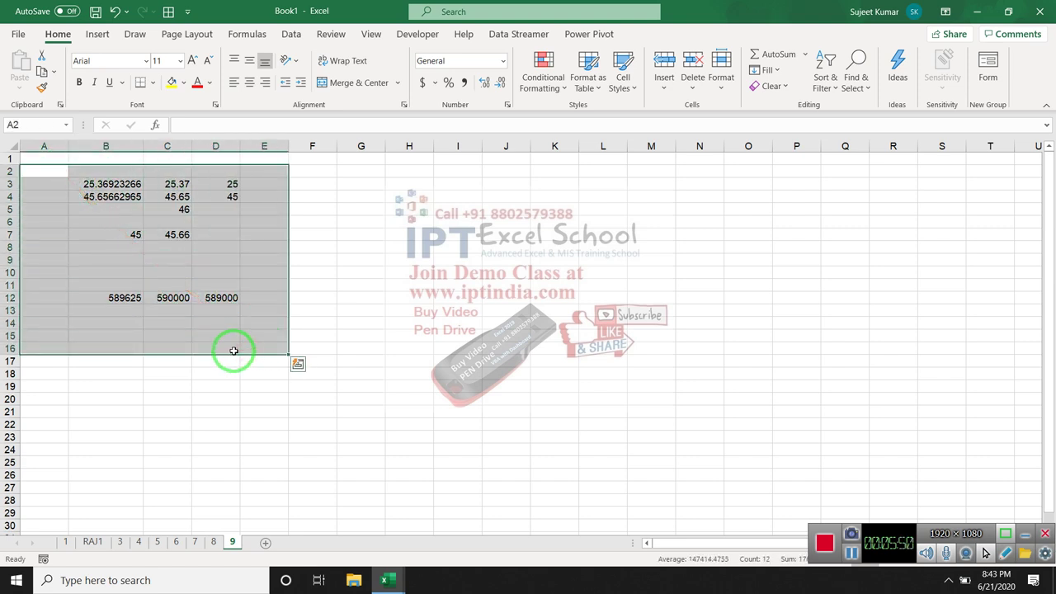
key(super+d)
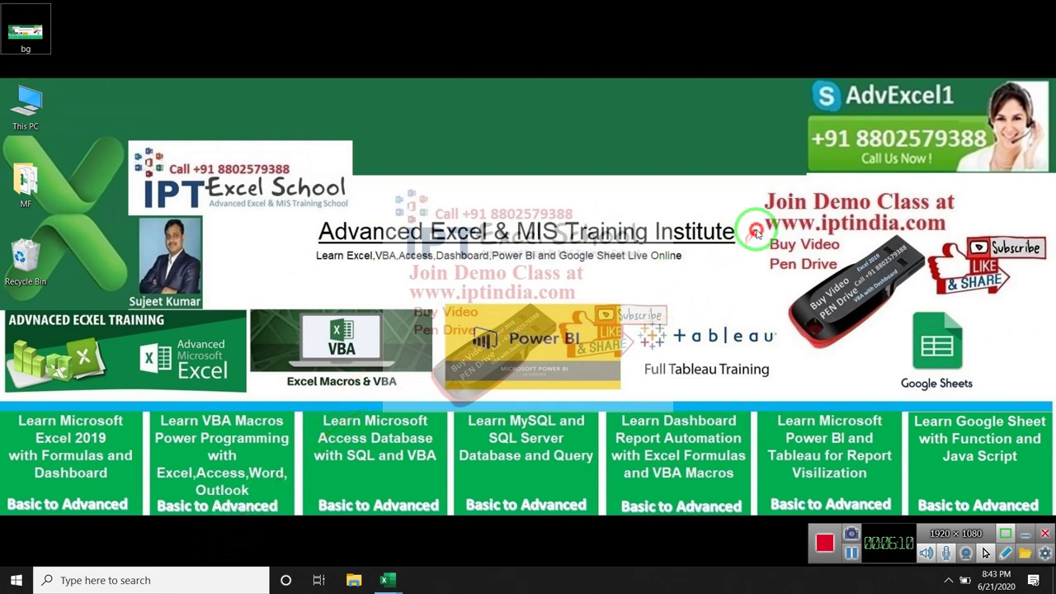
mouse_move(752, 228)
mouse_down()
mouse_move(902, 320)
mouse_move(730, 437)
mouse_up()
drag(789, 121, 992, 162)
drag(813, 80, 927, 124)
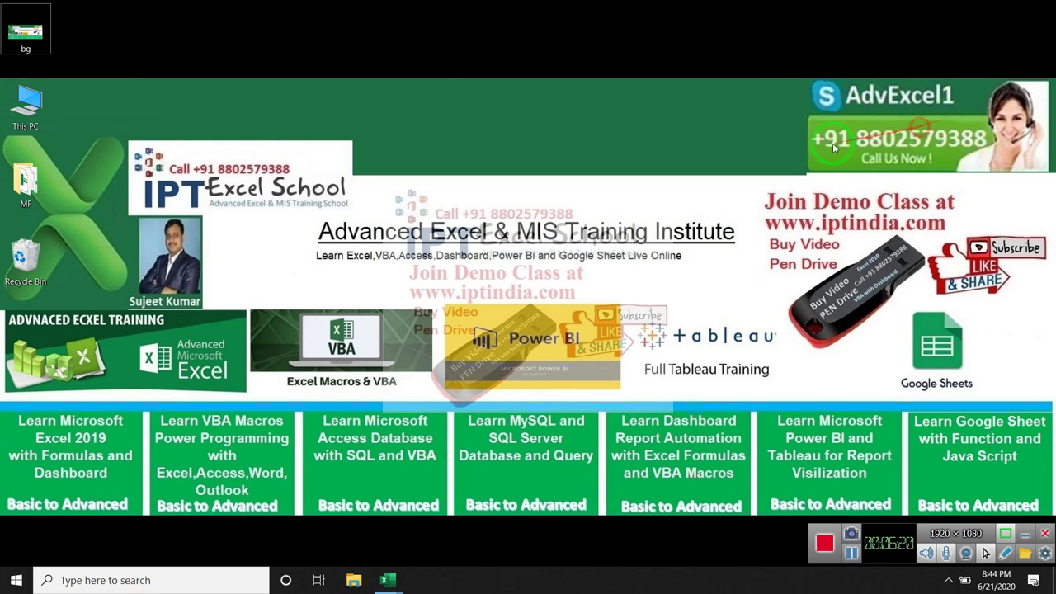
click(978, 155)
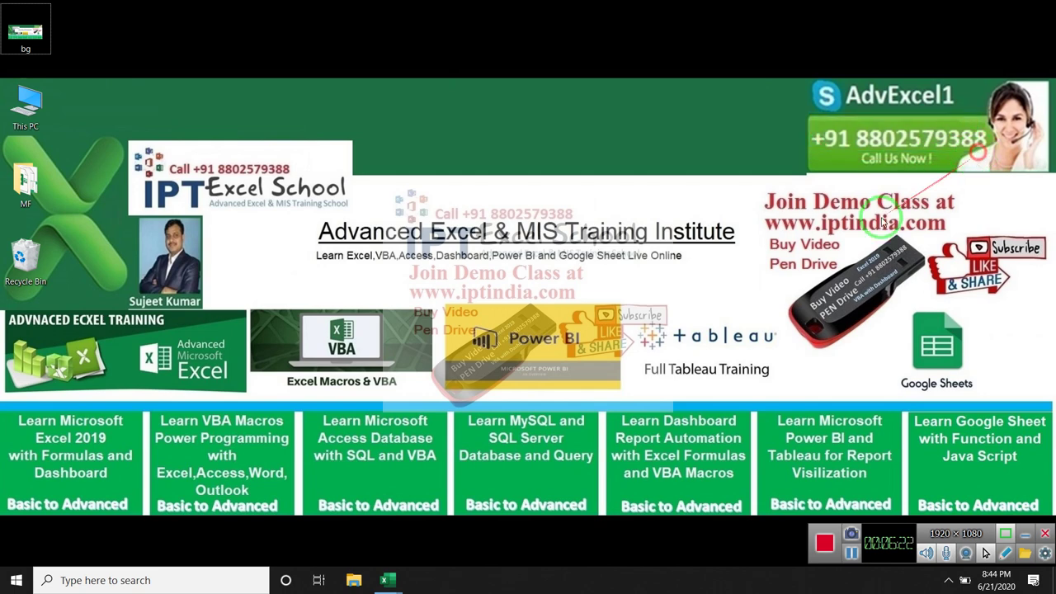
click(739, 295)
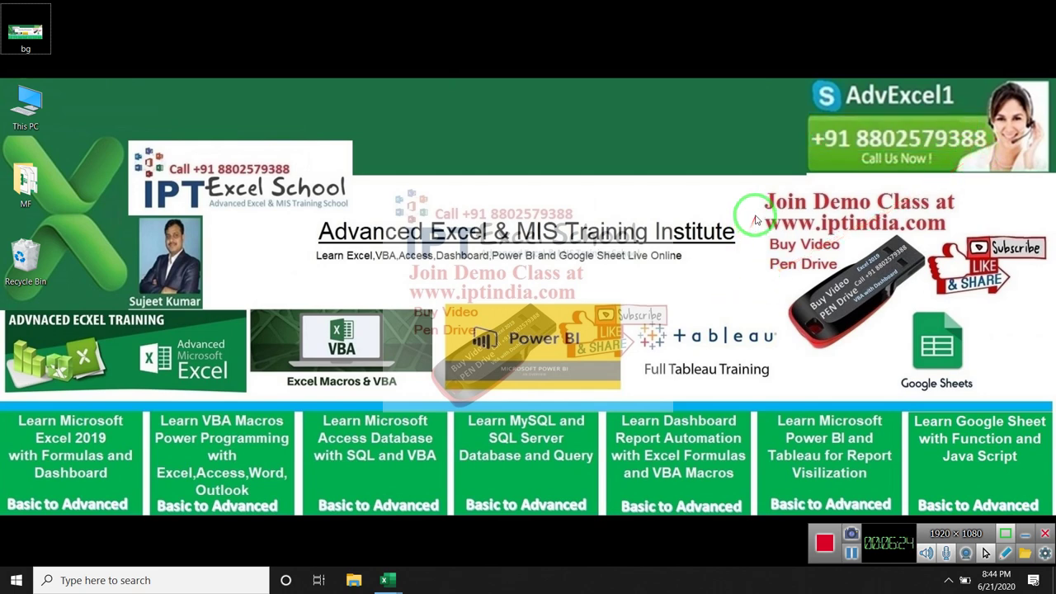
drag(753, 218, 949, 236)
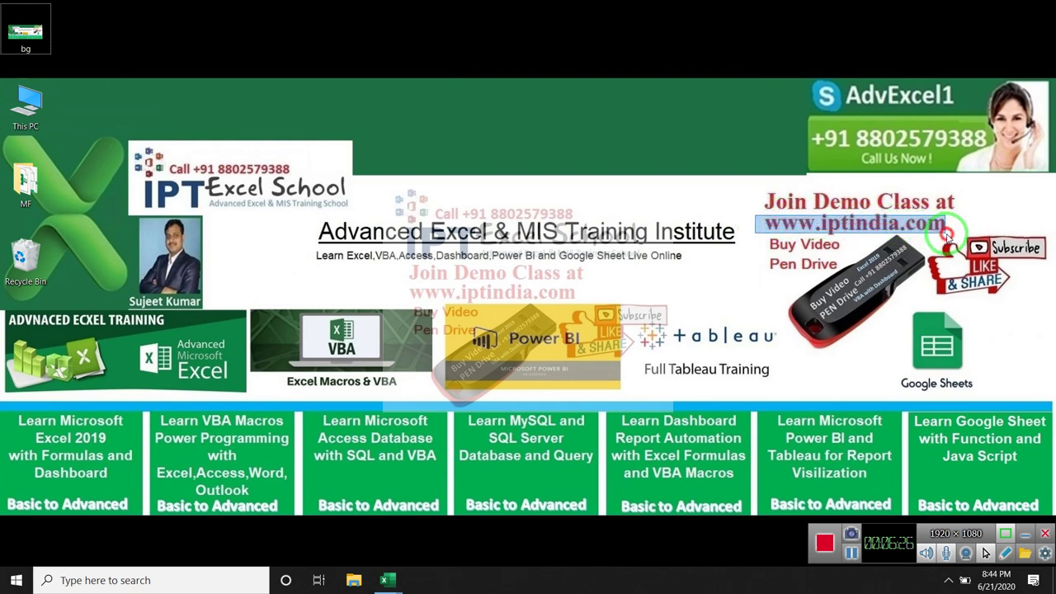